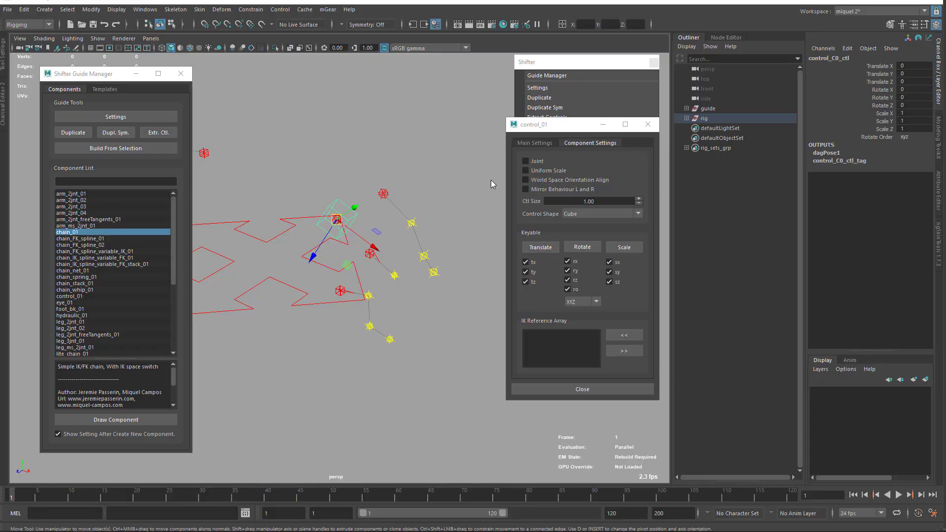
# Compare the control_01 guide's Main Settings and Component Settings tabs
pyautogui.click(527, 145)
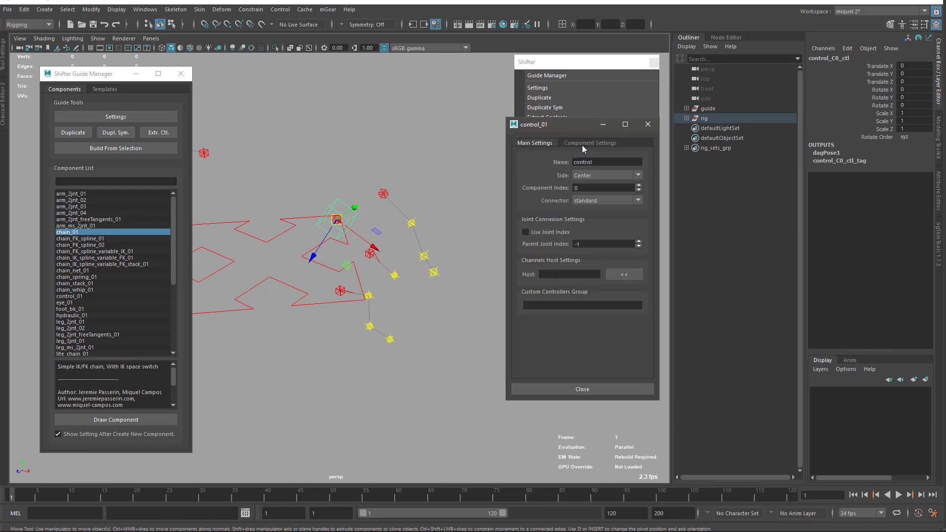
pyautogui.click(583, 144)
pyautogui.click(534, 143)
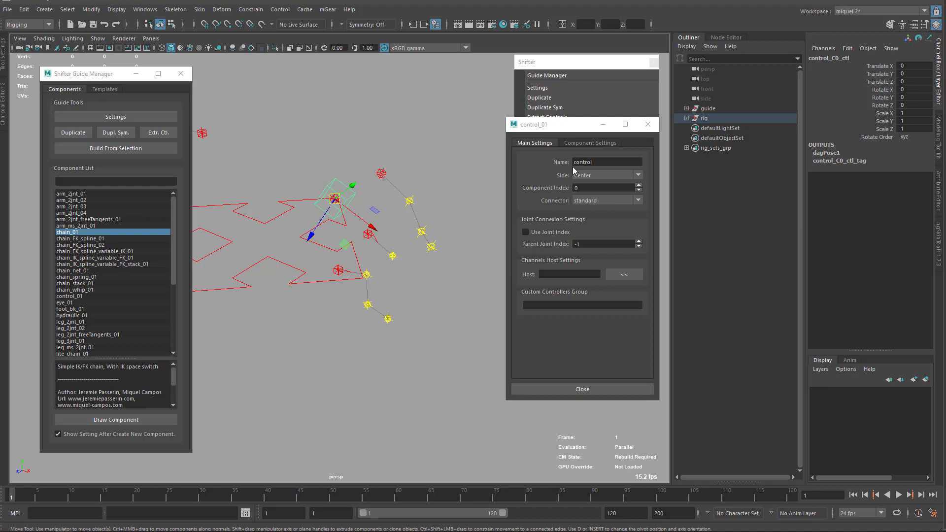
pyautogui.click(583, 142)
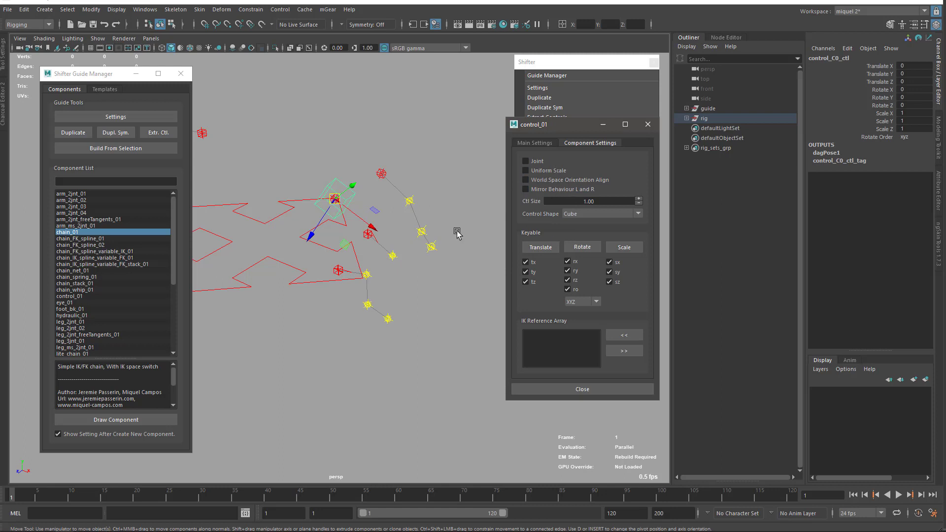
# Tumble the view around the guide rig, then start a new scene with Ctrl+N
pyautogui.keyDown('alt'); pyautogui.moveTo(396, 252); pyautogui.dragTo(393, 260, button='middle'); pyautogui.keyUp('alt')
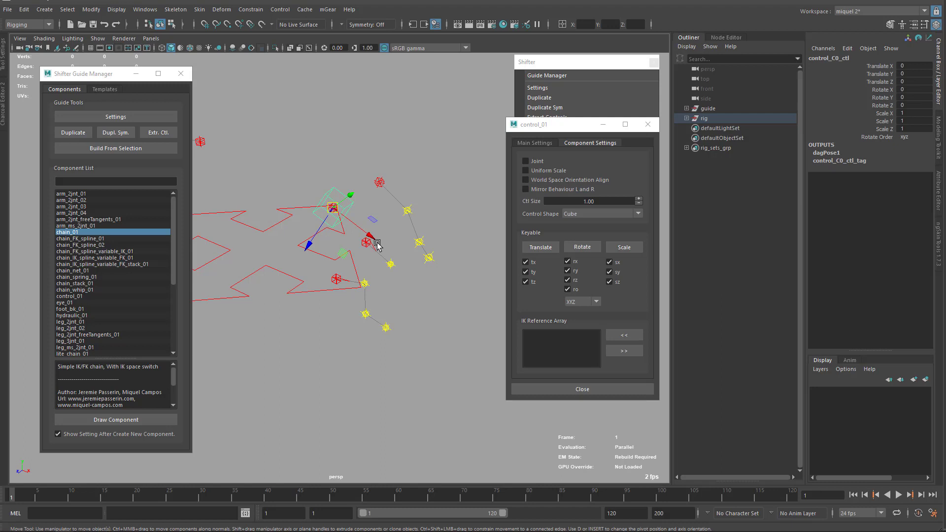
pyautogui.keyDown('alt'); pyautogui.moveTo(358, 245); pyautogui.dragTo(358, 247, button='middle'); pyautogui.keyUp('alt')
pyautogui.keyDown('alt'); pyautogui.moveTo(340, 285); pyautogui.dragTo(338, 280); pyautogui.keyUp('alt')
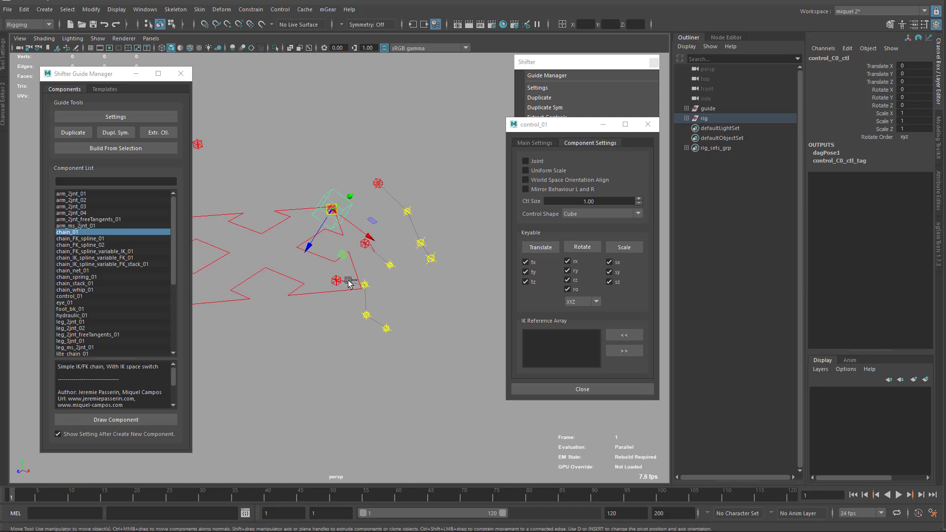
pyautogui.hotkey('ctrl', 'n')
# Discard unsaved changes, draw an arm_2jnt_01 guide, and expand its hierarchy in the Outliner
pyautogui.click(631, 182)
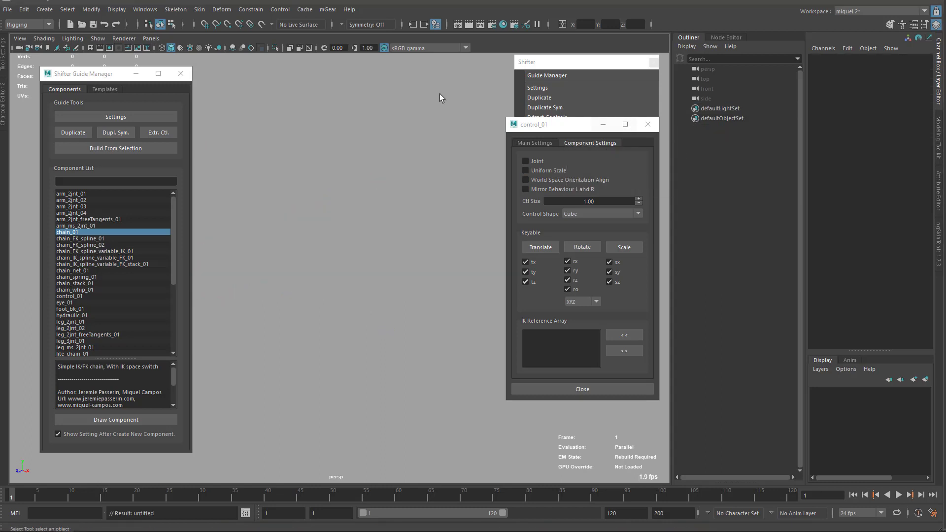
pyautogui.click(647, 124)
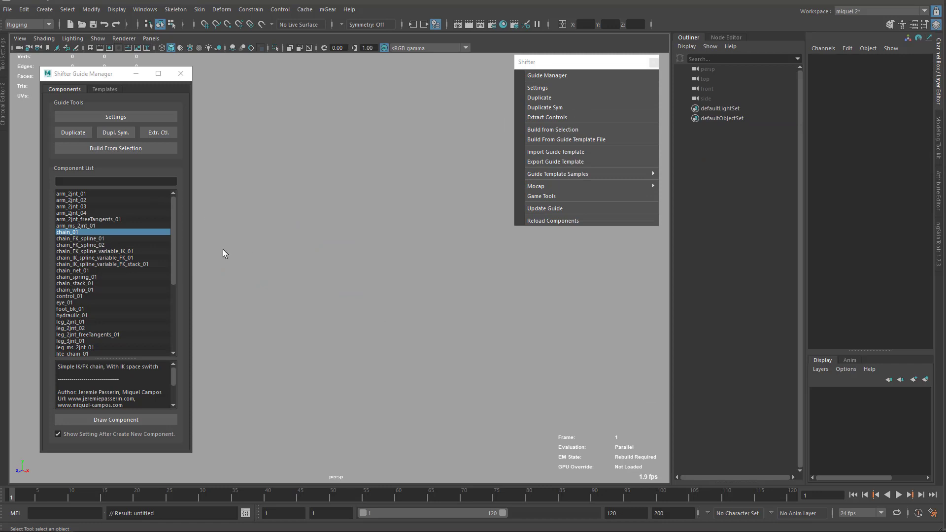
pyautogui.doubleClick(86, 196)
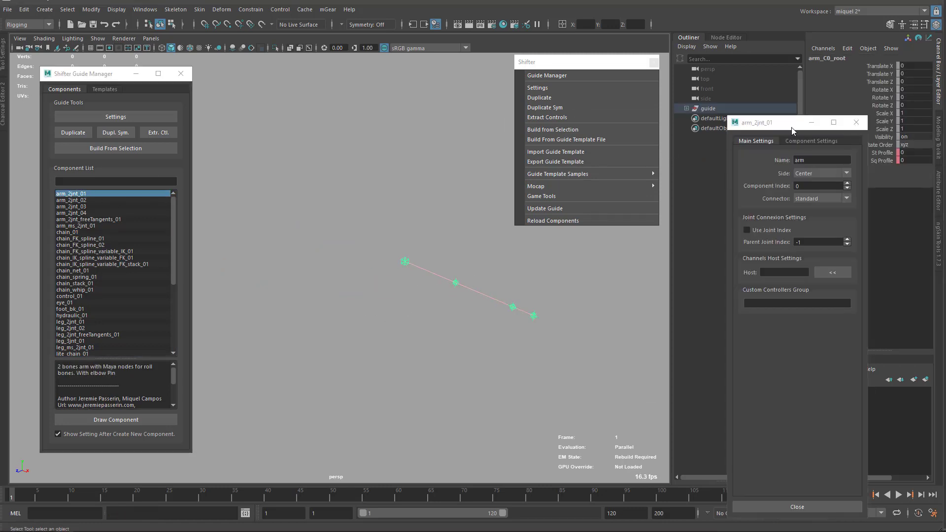
pyautogui.moveTo(791, 128); pyautogui.dragTo(282, 78)
pyautogui.click(686, 108)
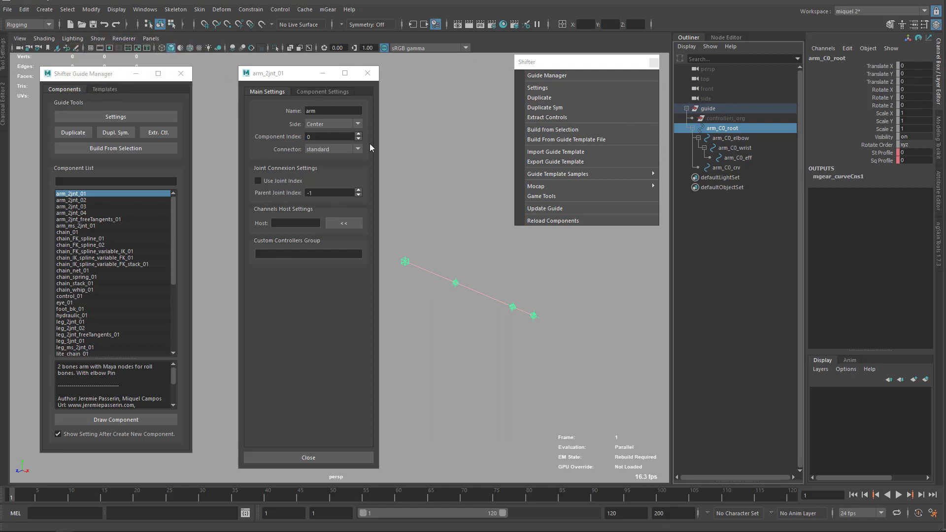
# Rename the arm guide to 'limb' and set its side to Right
pyautogui.doubleClick(324, 111)
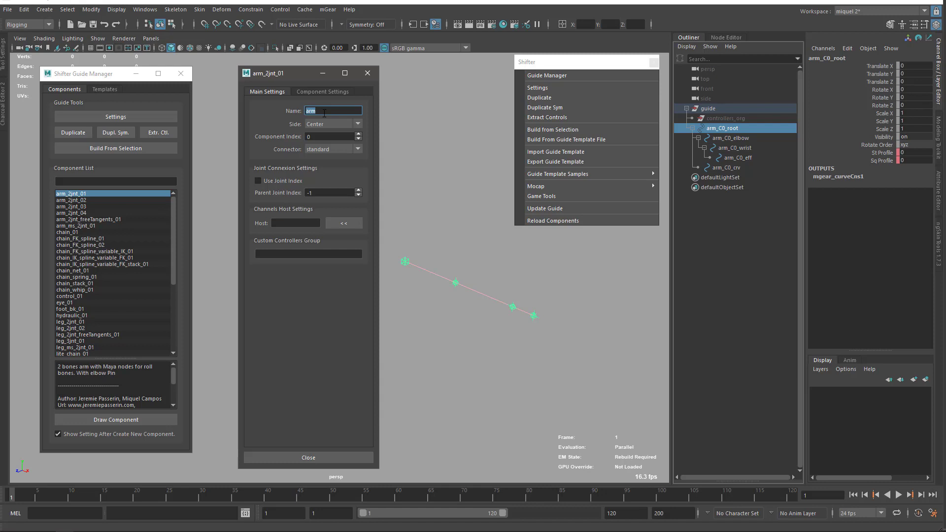
pyautogui.write('limb')
pyautogui.press('Return')
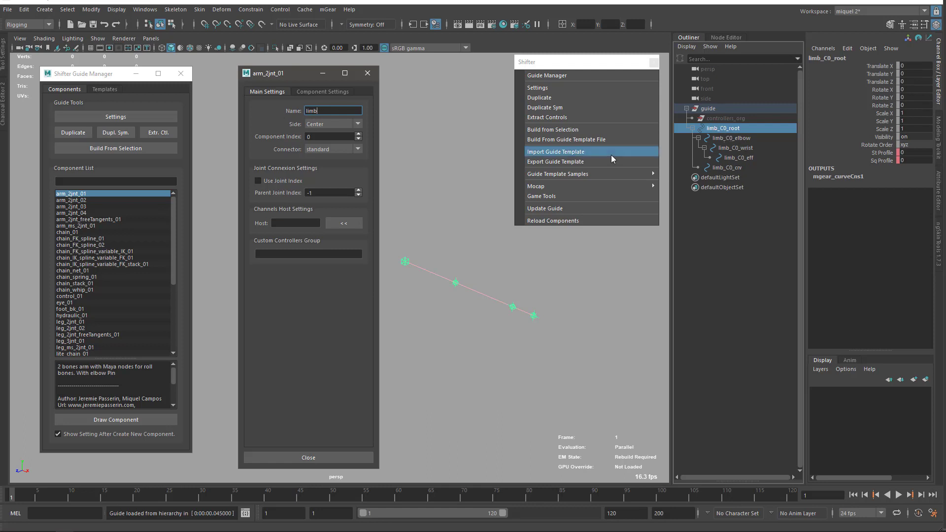
pyautogui.click(337, 126)
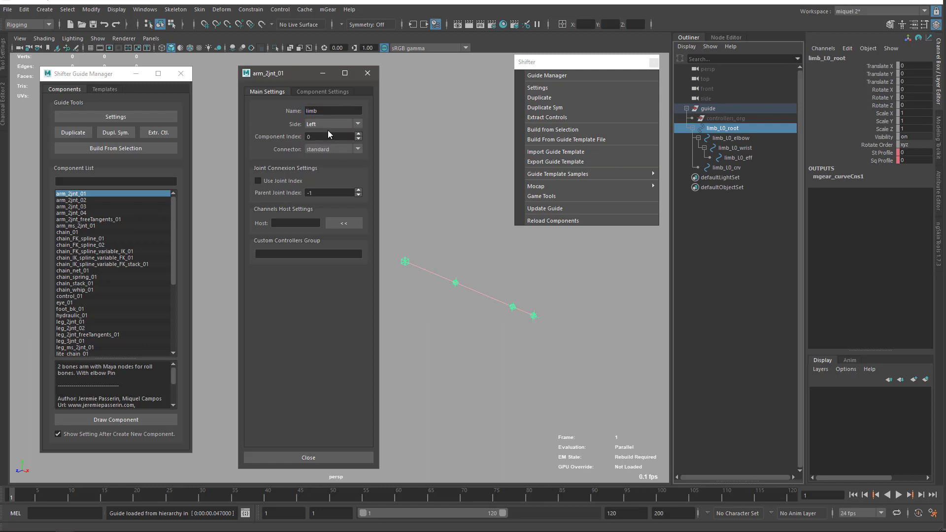
pyautogui.click(327, 145)
# Enter component index values 0, 4 and 7, settling on index 0
pyautogui.click(322, 136)
pyautogui.write('0')
pyautogui.press('Return')
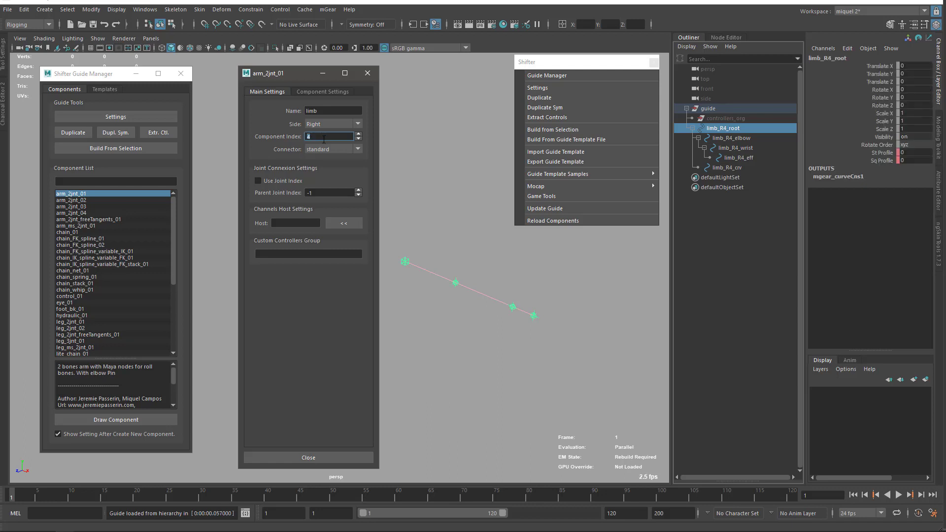
pyautogui.write('4')
pyautogui.press('Return')
pyautogui.write('7')
pyautogui.press('Return')
pyautogui.click(334, 136)
pyautogui.click(326, 148)
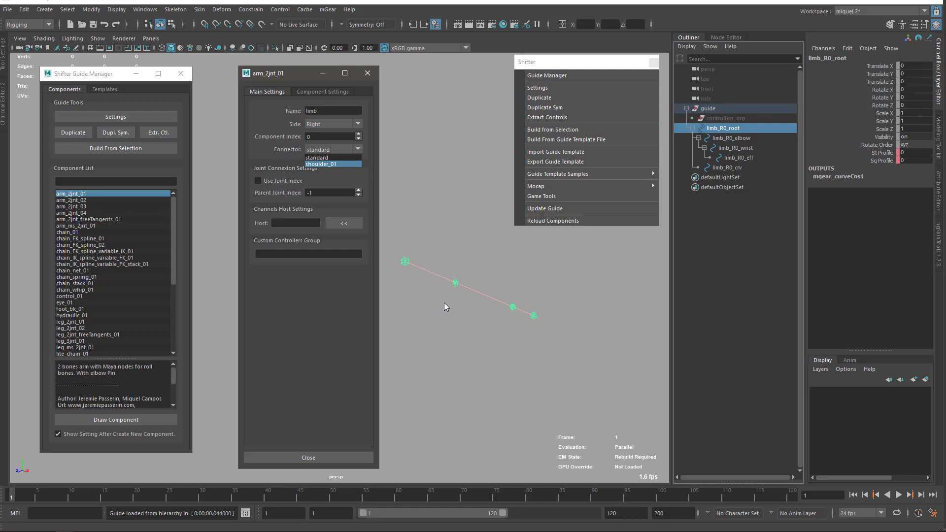
# Keep the limb connector standard, add a foot_bk_01 guide, and confirm its chain setup
pyautogui.click(522, 389)
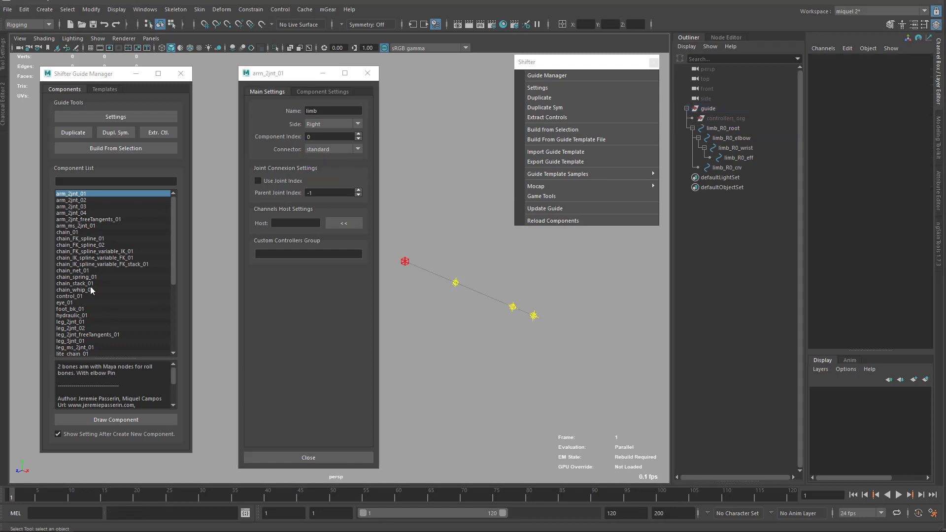
pyautogui.click(702, 109)
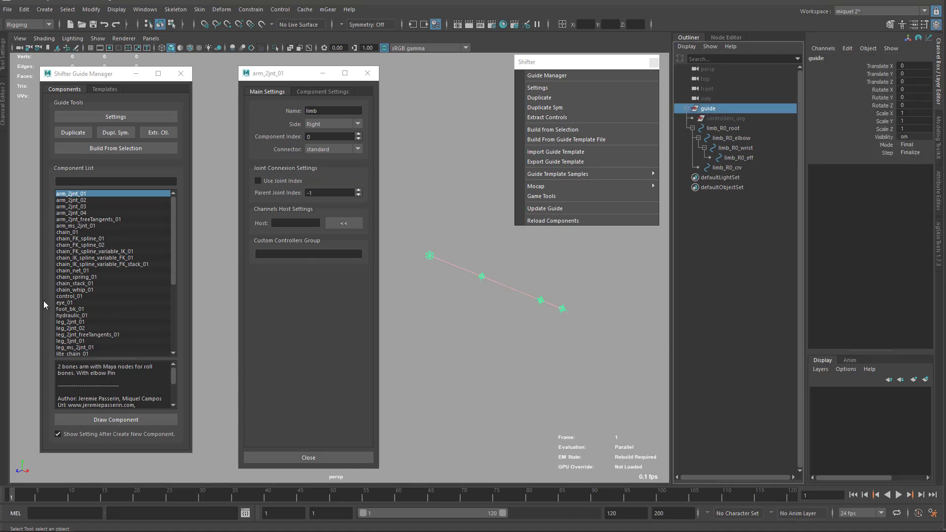
pyautogui.doubleClick(75, 309)
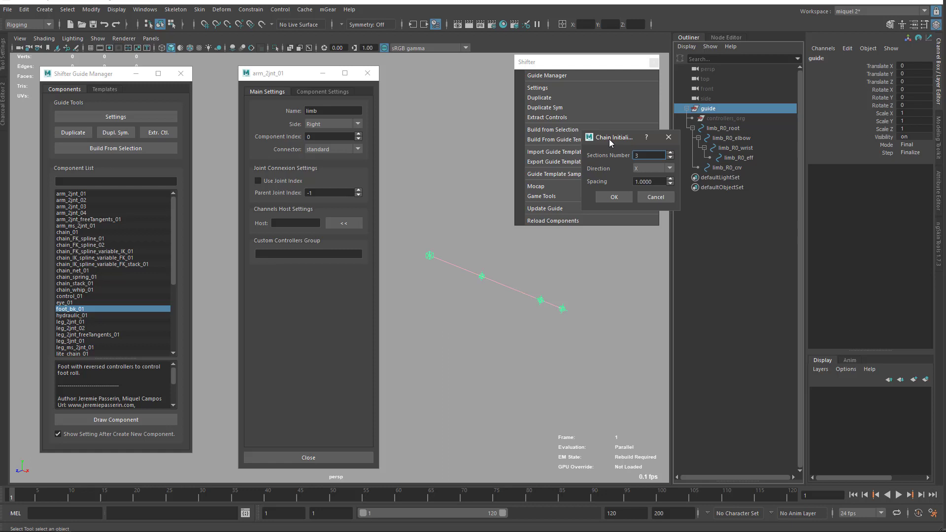
pyautogui.moveTo(609, 139); pyautogui.dragTo(484, 225)
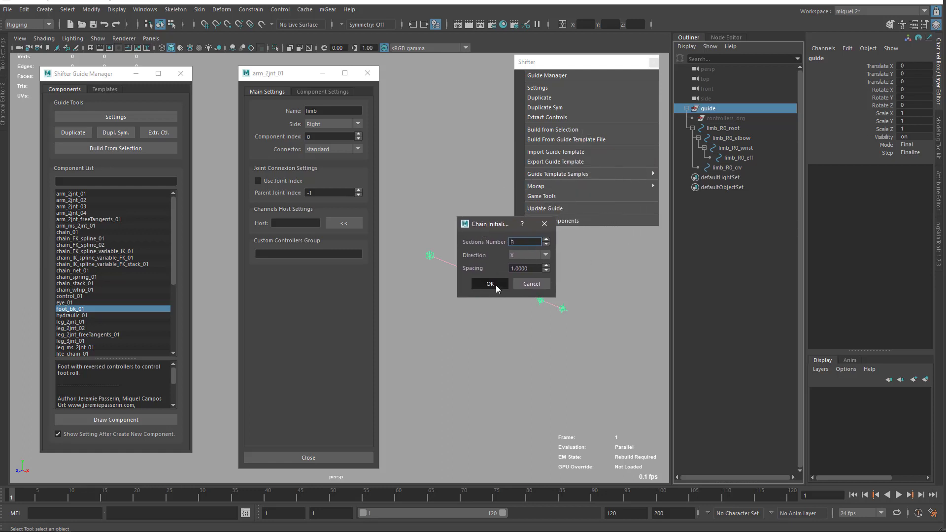
pyautogui.click(494, 284)
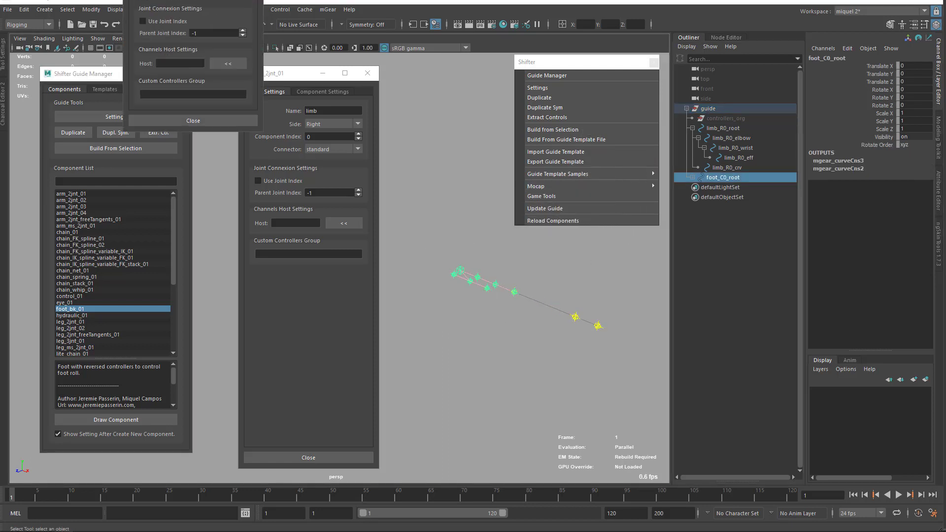
pyautogui.moveTo(256, 67)
pyautogui.mouseDown()
pyautogui.moveTo(143, 70)
pyautogui.moveTo(264, 70)
pyautogui.mouseUp()
pyautogui.moveTo(479, 196); pyautogui.dragTo(455, 190)
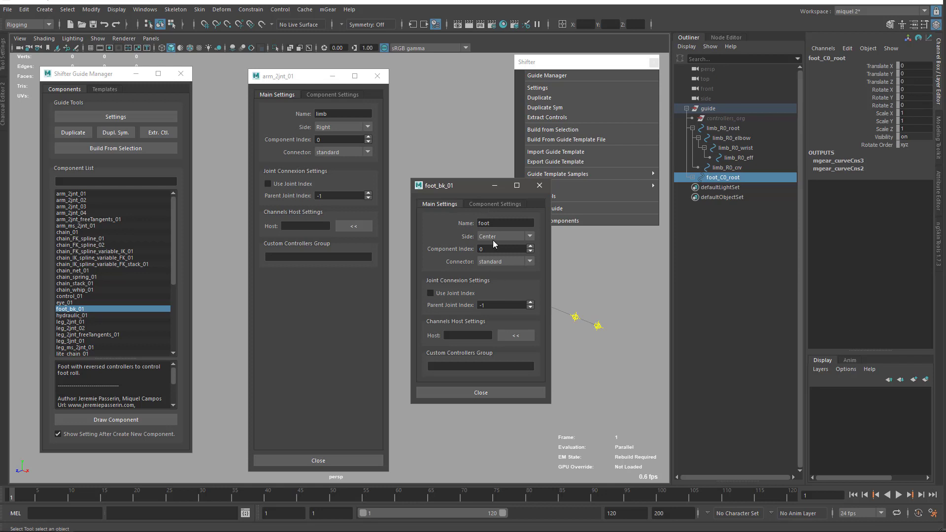
# Leave the foot_bk_01 connector on standard and close the foot settings window
pyautogui.click(528, 262)
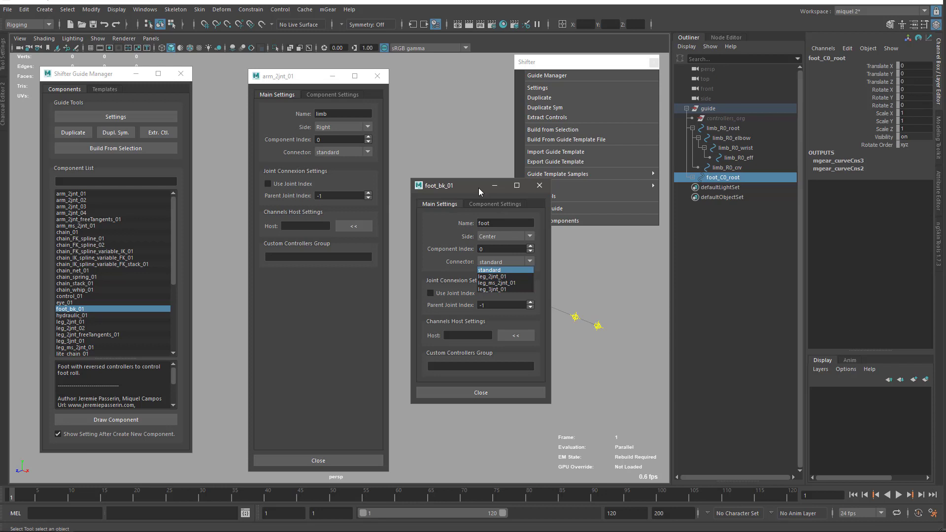
pyautogui.click(451, 185)
pyautogui.moveTo(450, 186); pyautogui.dragTo(436, 156)
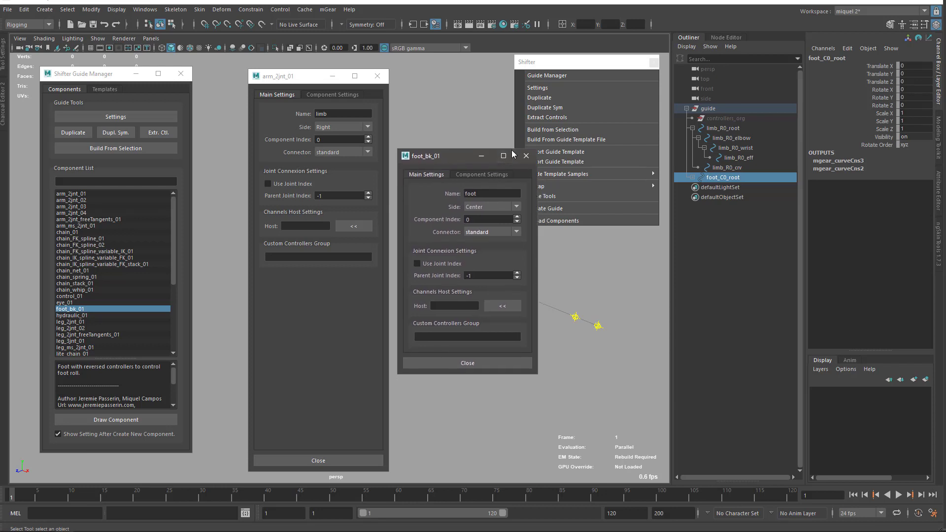
pyautogui.click(526, 156)
pyautogui.moveTo(268, 74); pyautogui.dragTo(389, 84)
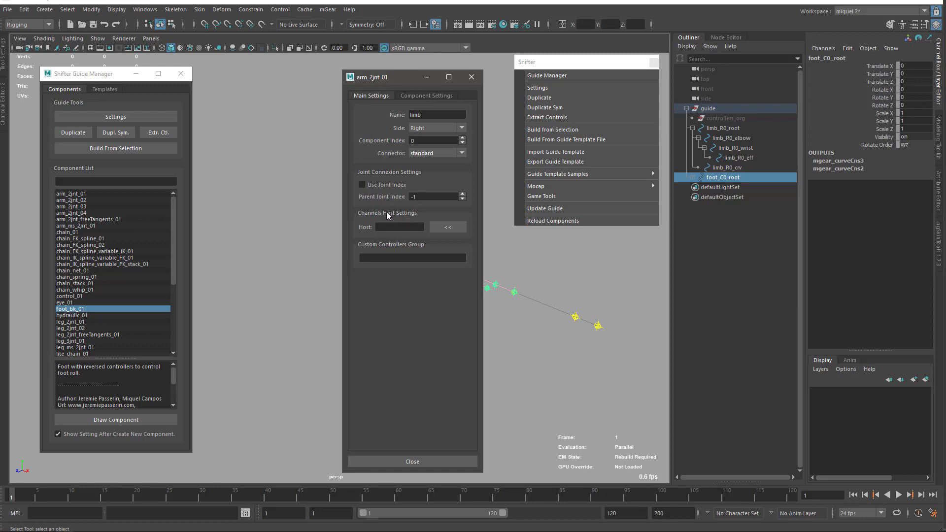
# Delete the foot guide from the scene
pyautogui.moveTo(393, 78); pyautogui.dragTo(299, 66)
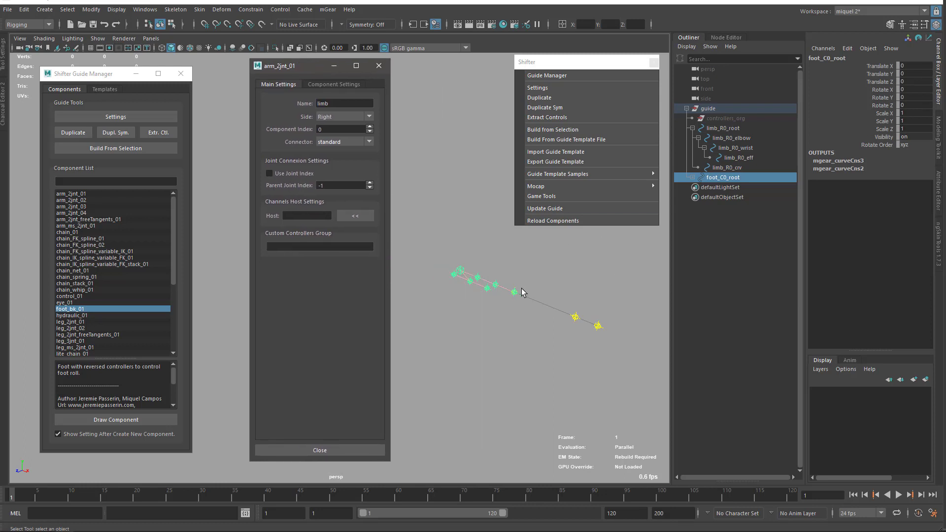
pyautogui.click(524, 314)
pyautogui.keyDown('alt'); pyautogui.moveTo(524, 314); pyautogui.dragTo(503, 327); pyautogui.keyUp('alt')
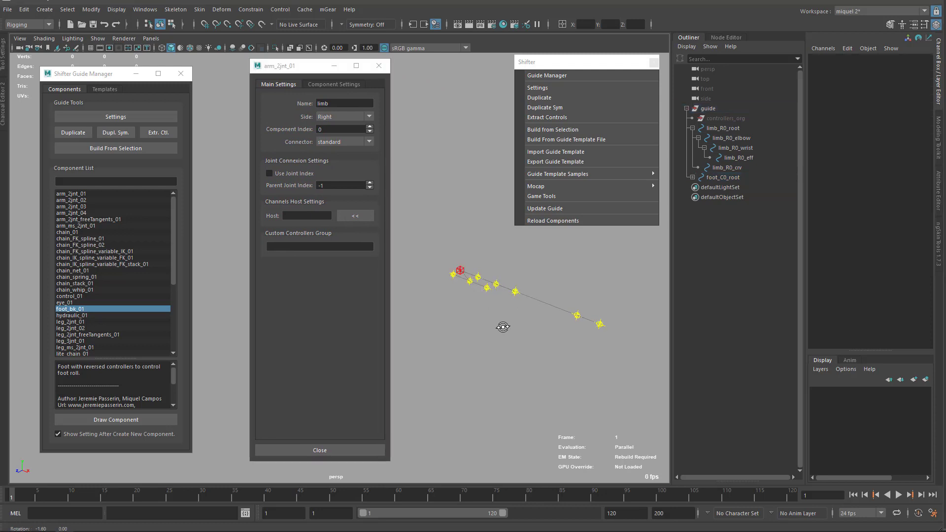
pyautogui.click(713, 174)
pyautogui.press('Delete')
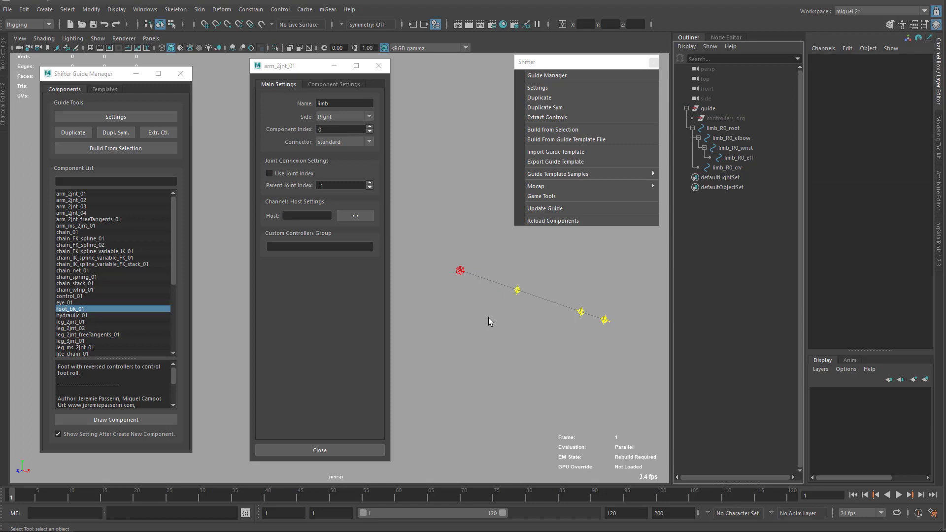
# Select the limb root, elbow and wrist guides to inspect the chain
pyautogui.keyDown('alt'); pyautogui.moveTo(489, 321); pyautogui.dragTo(484, 309); pyautogui.keyUp('alt')
pyautogui.click(424, 266)
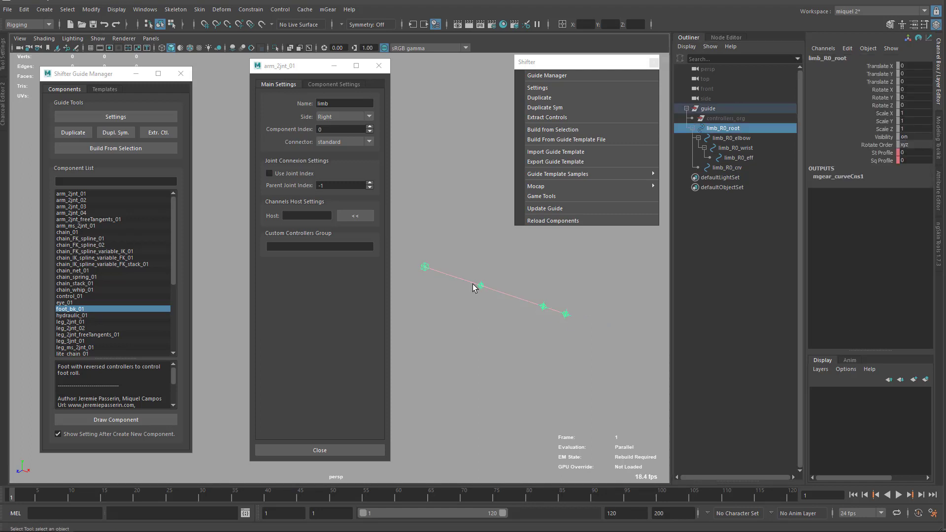
pyautogui.click(480, 286)
pyautogui.click(544, 306)
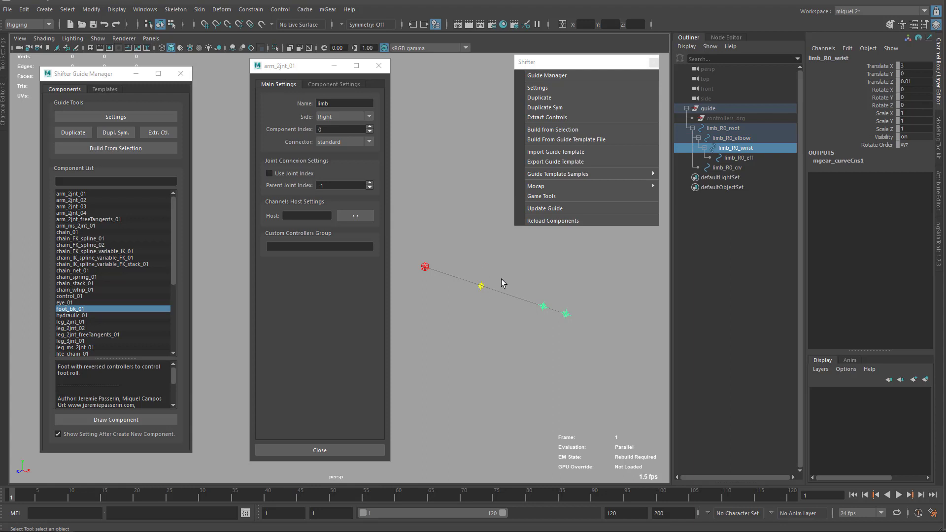
pyautogui.keyDown('alt'); pyautogui.moveTo(517, 251); pyautogui.dragTo(505, 269); pyautogui.keyUp('alt')
pyautogui.keyDown('alt'); pyautogui.moveTo(533, 332); pyautogui.dragTo(545, 331); pyautogui.keyUp('alt')
# Attach an arm_2jnt_01 guide to the limb elbow and select the top guide node
pyautogui.moveTo(84, 196); pyautogui.dragTo(474, 247)
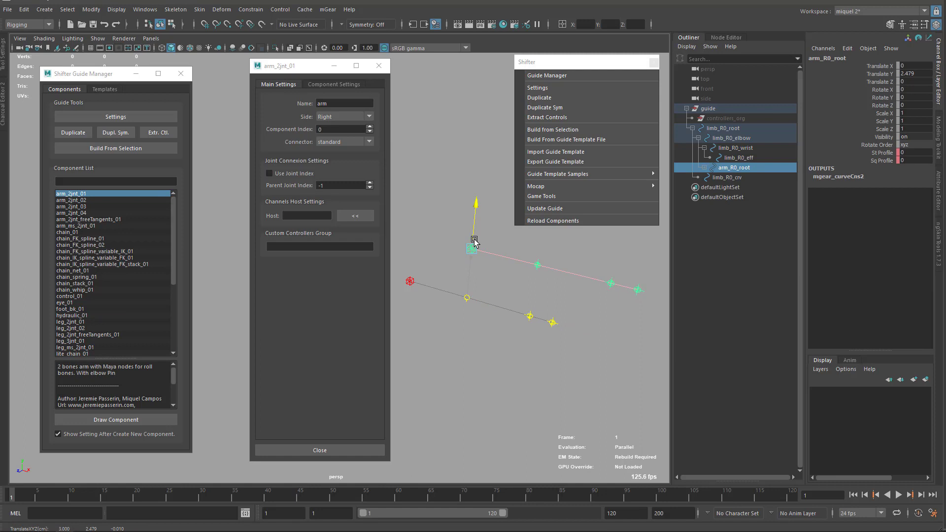
pyautogui.click(468, 299)
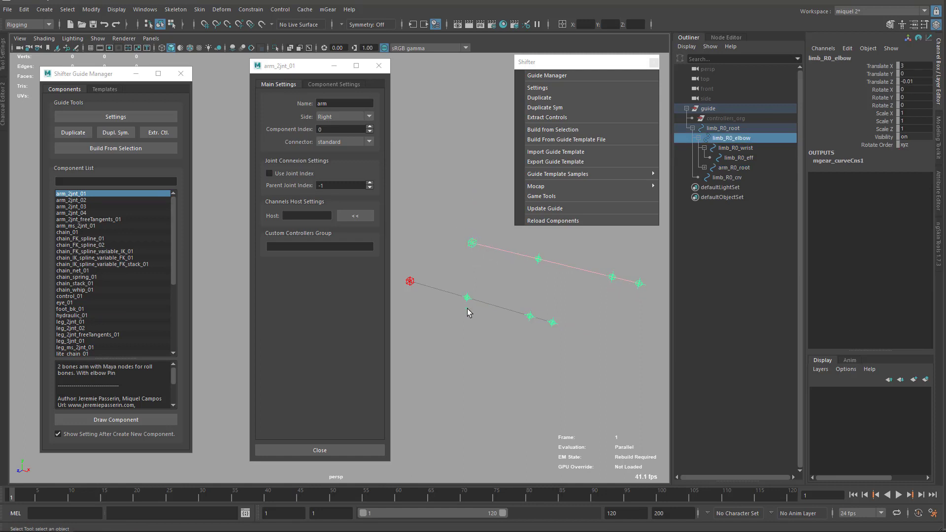
pyautogui.click(714, 108)
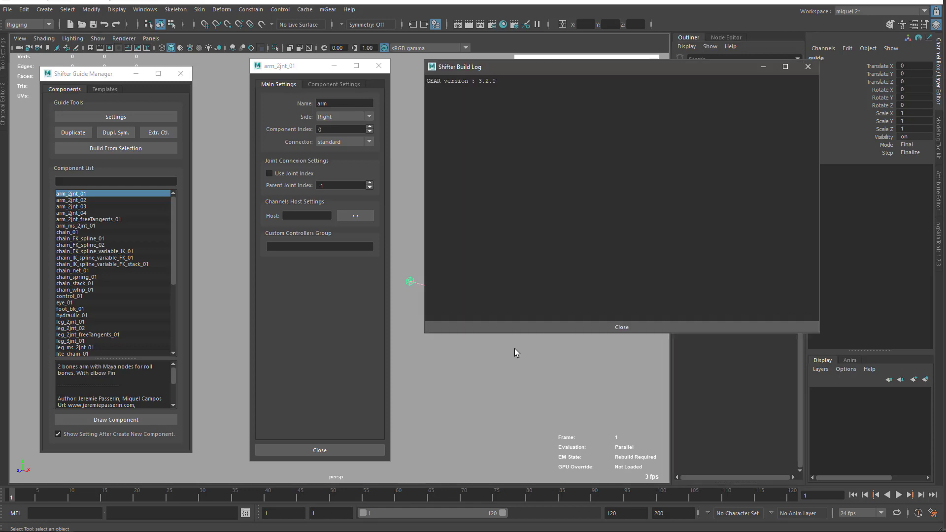
# Close the build log, orbit around the built arm rig, and select the rig group
pyautogui.click(807, 67)
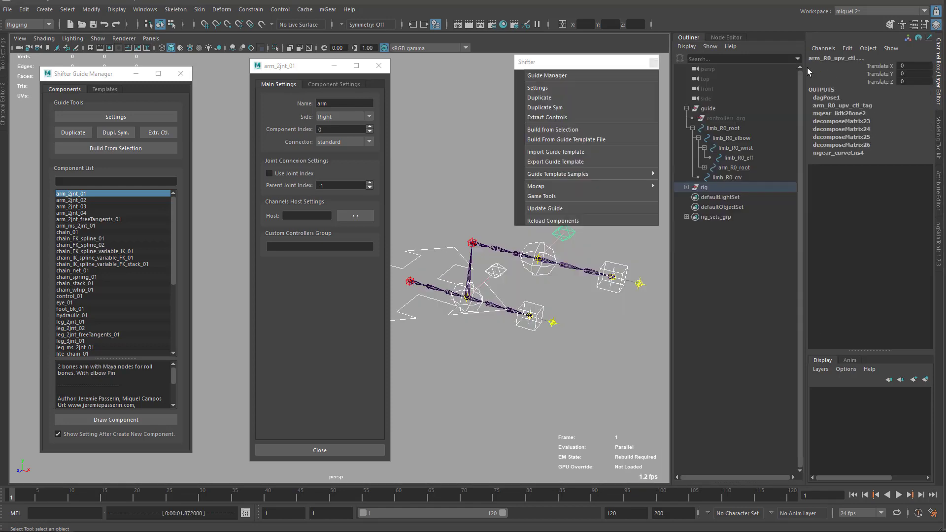
pyautogui.click(477, 295)
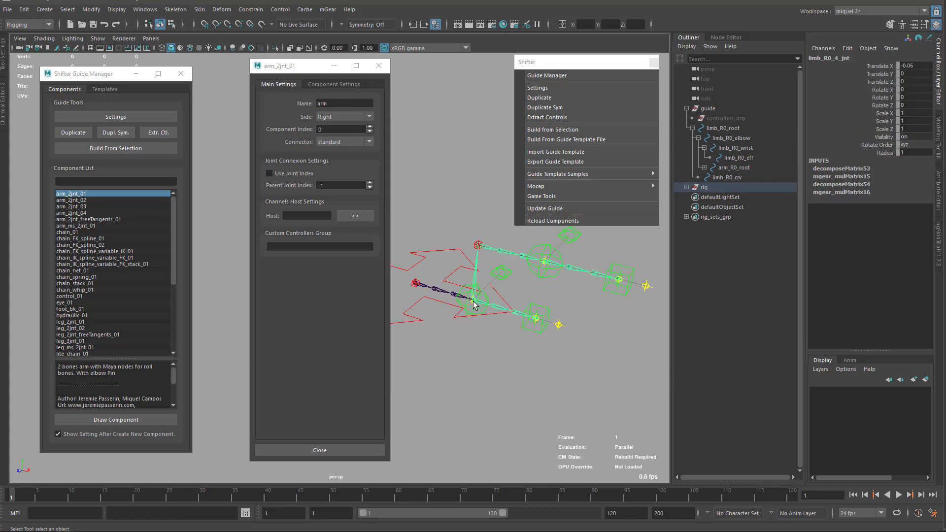
pyautogui.scroll(5, 476, 306)
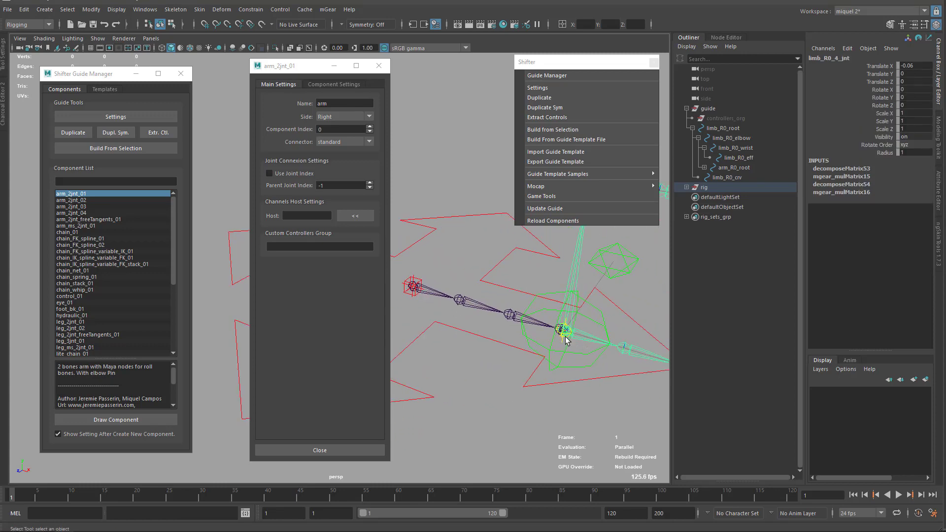
pyautogui.keyDown('alt'); pyautogui.moveTo(564, 339); pyautogui.dragTo(500, 264); pyautogui.keyUp('alt')
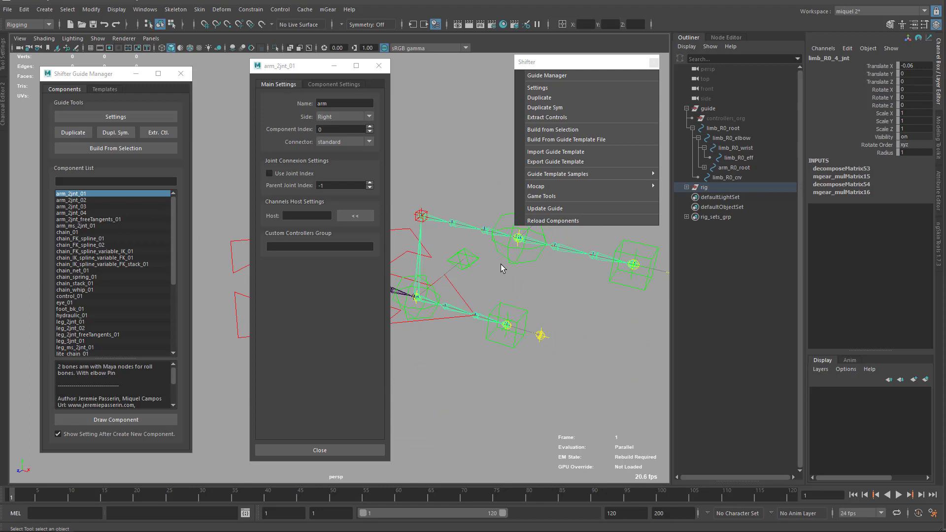
pyautogui.click(704, 187)
# Delete the rig and parent arm_R0_root under limb_R0_wrist
pyautogui.press('Delete')
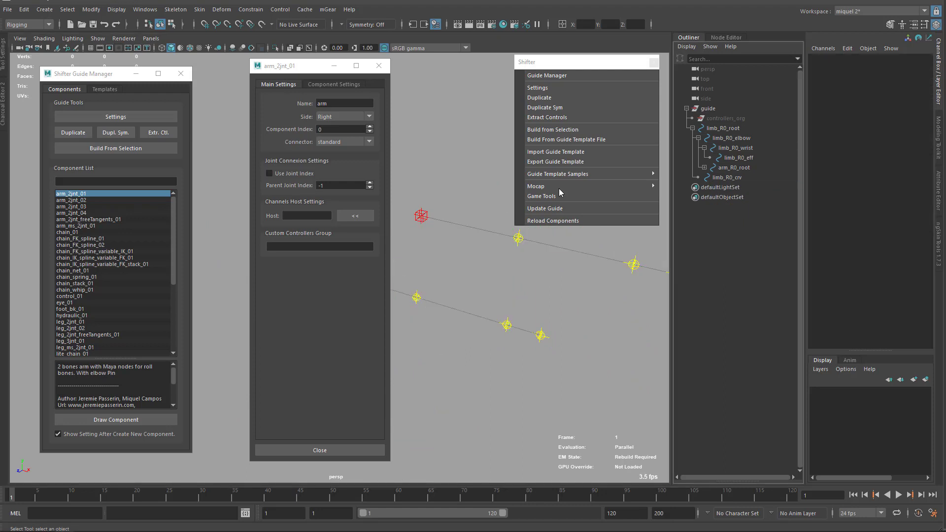
pyautogui.click(421, 216)
pyautogui.keyDown('shift'); pyautogui.click(506, 328); pyautogui.keyUp('shift')
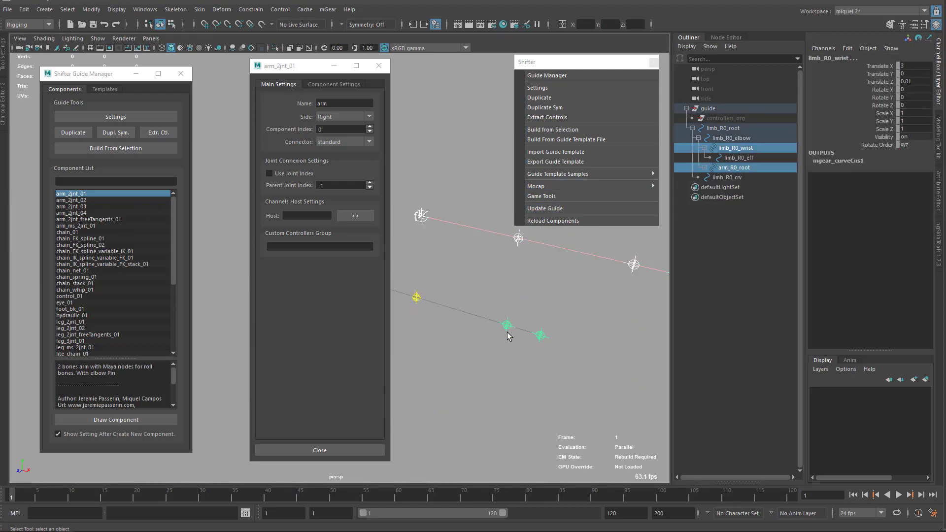
pyautogui.press('p')
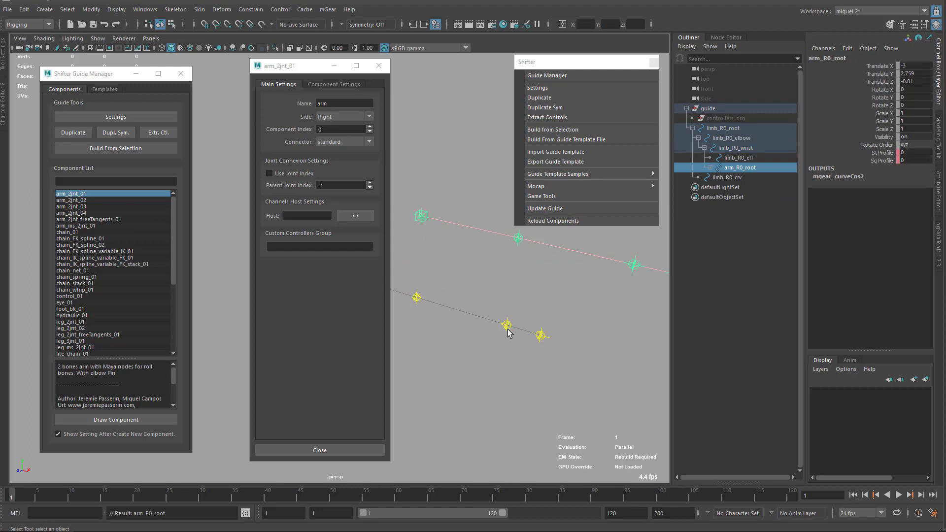
pyautogui.click(506, 327)
pyautogui.press('w')
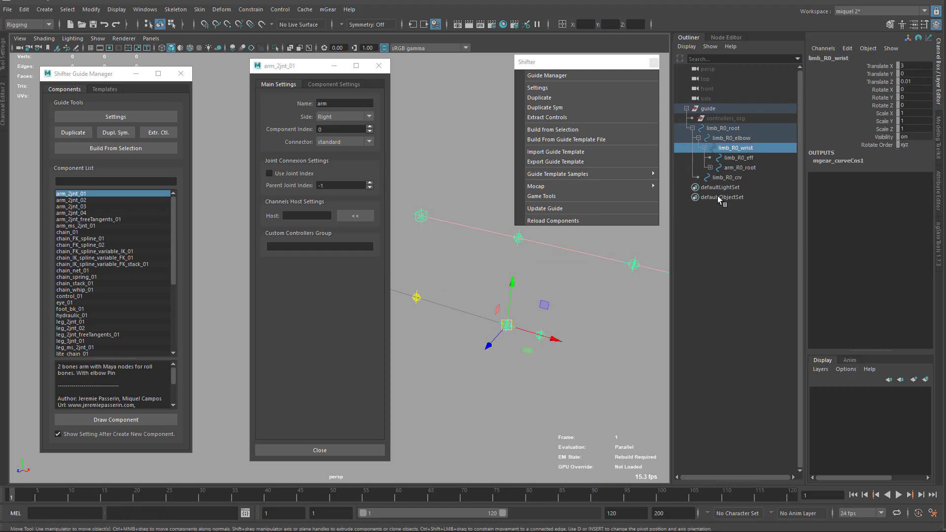
# Rebuild the rig with Ctrl+B and test-move the IK and limb_R0_mid_ctl controls
pyautogui.click(710, 109)
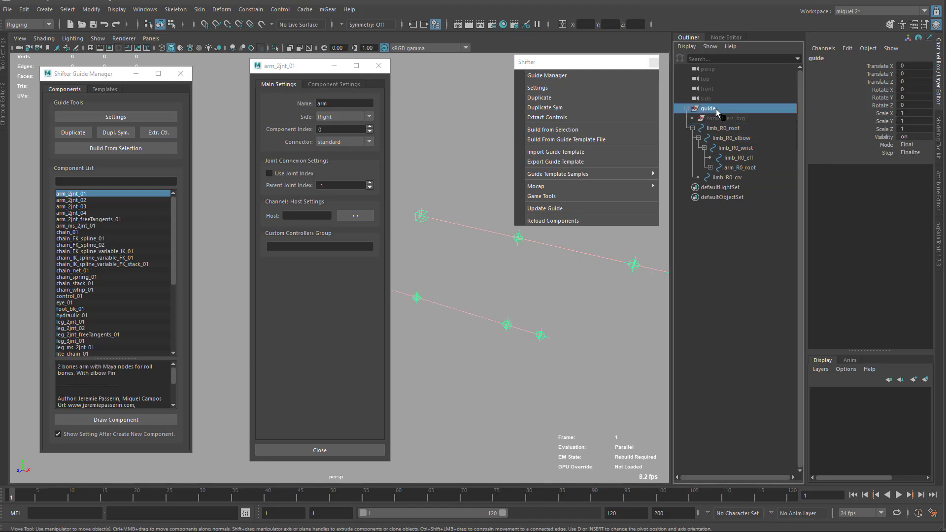
pyautogui.hotkey('ctrl', 'b')
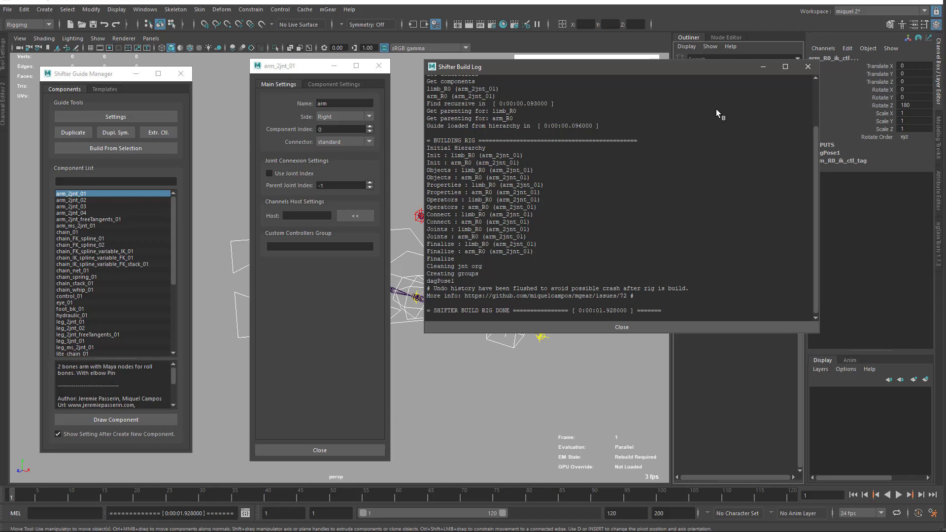
pyautogui.click(807, 66)
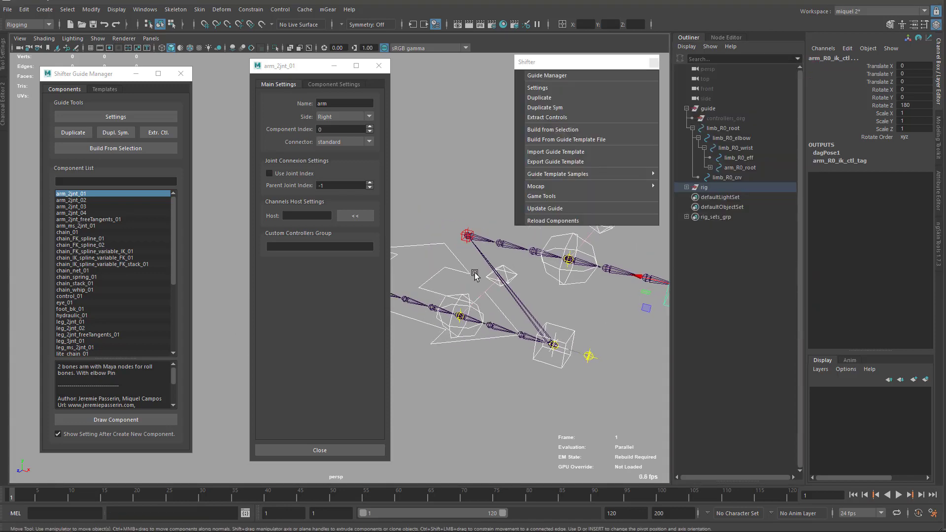
pyautogui.click(561, 366)
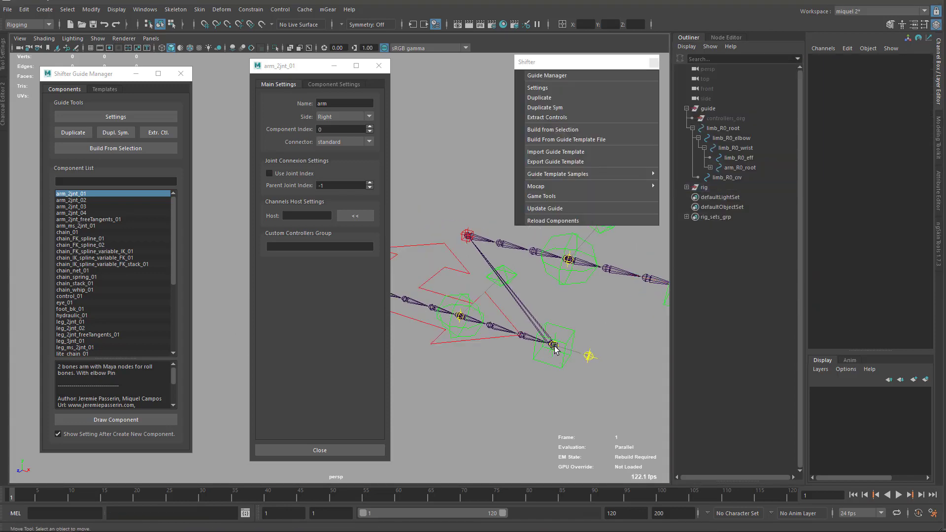
pyautogui.click(550, 349)
pyautogui.moveTo(550, 349)
pyautogui.mouseDown()
pyautogui.moveTo(519, 359)
pyautogui.moveTo(538, 353)
pyautogui.mouseUp()
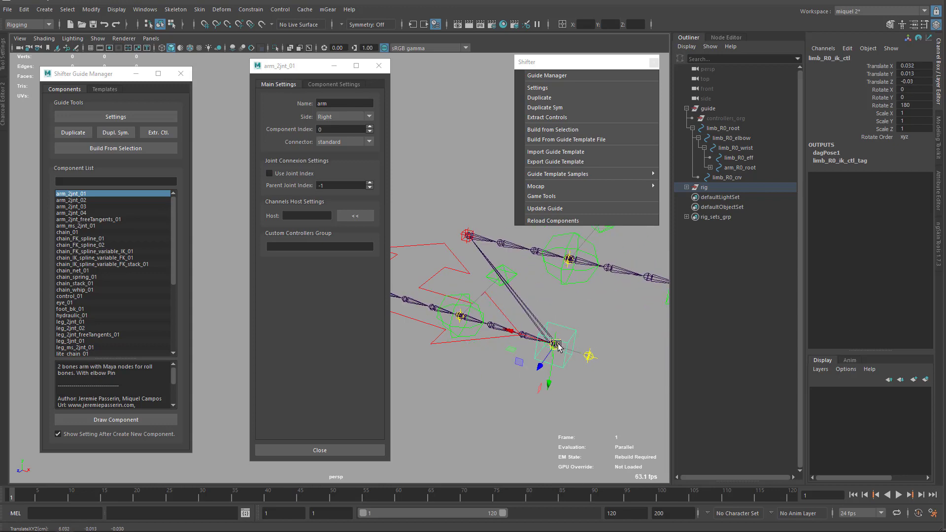
pyautogui.click(460, 337)
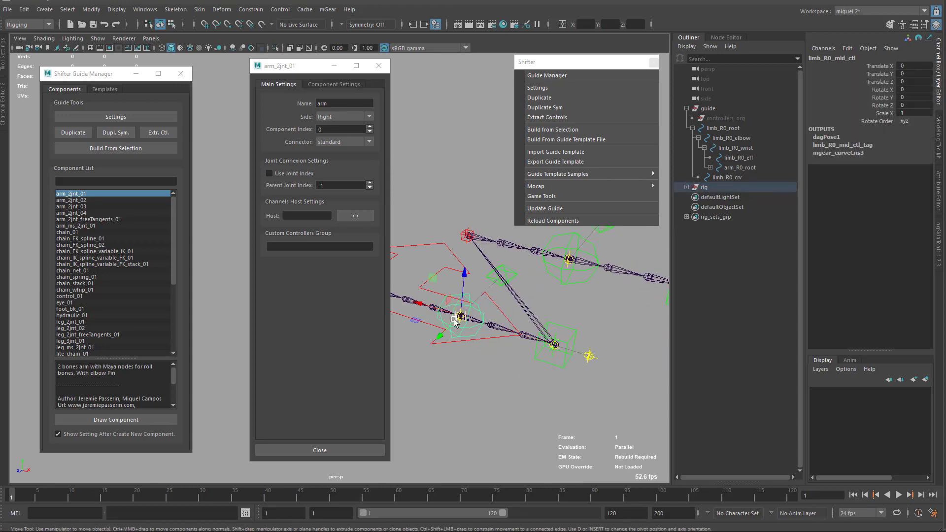
pyautogui.moveTo(455, 328)
pyautogui.mouseDown()
pyautogui.moveTo(450, 321)
pyautogui.moveTo(466, 324)
pyautogui.mouseUp()
# Delete the rig group, leaving only the guides
pyautogui.keyDown('alt'); pyautogui.moveTo(570, 379); pyautogui.dragTo(485, 305); pyautogui.keyUp('alt')
pyautogui.click(712, 188)
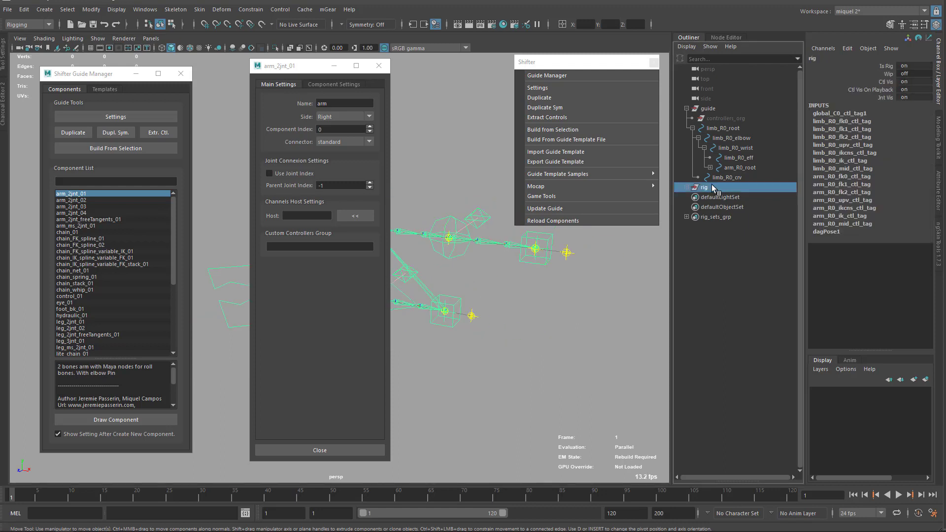
pyautogui.press('Delete')
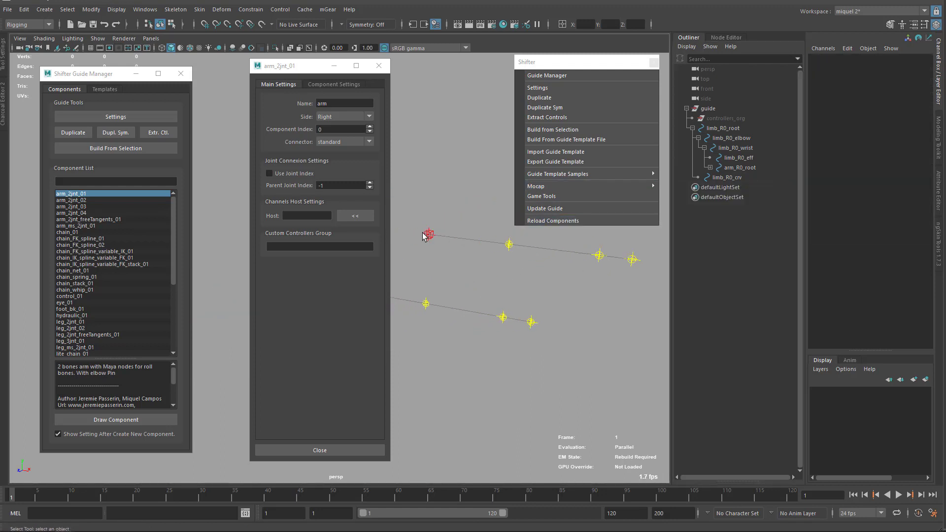
# Parent arm_R0_root under limb_R0_eff and select the top guide node for building
pyautogui.click(429, 235)
pyautogui.keyDown('shift'); pyautogui.click(531, 322); pyautogui.keyUp('shift')
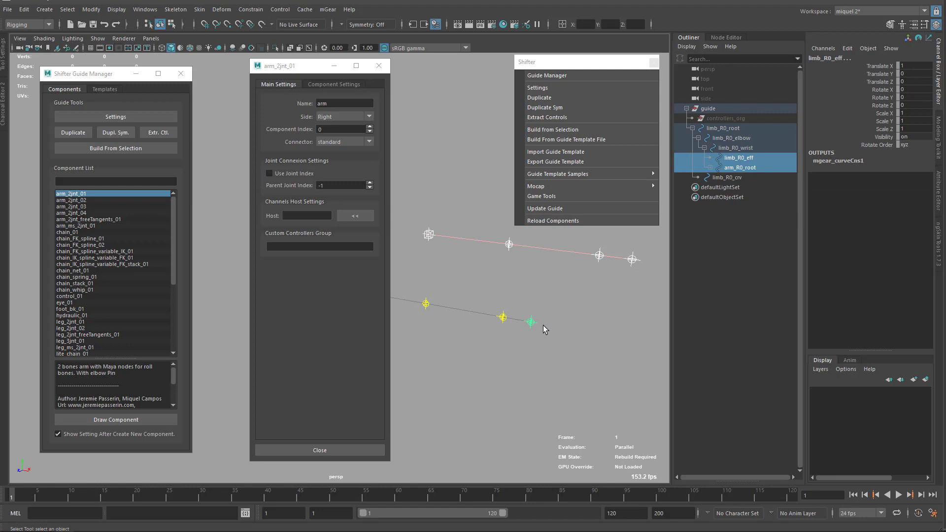
pyautogui.press('p')
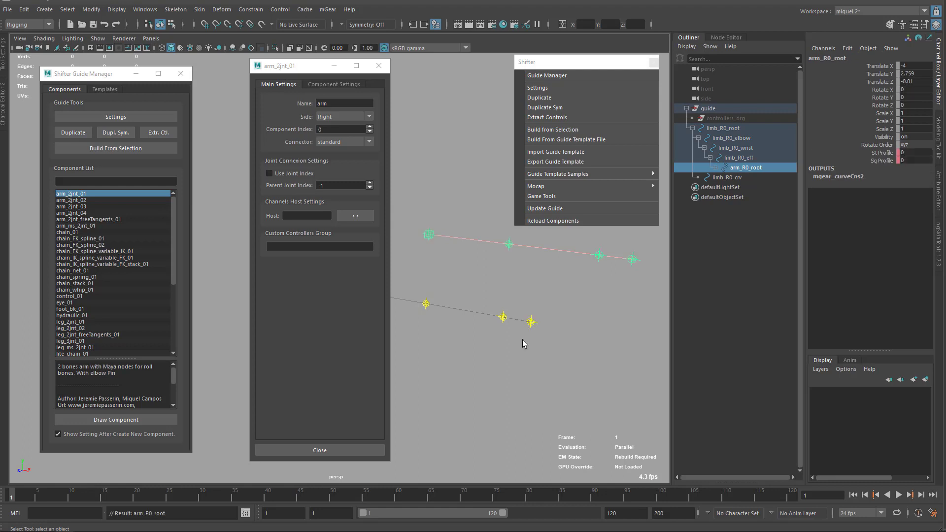
pyautogui.press('Up')
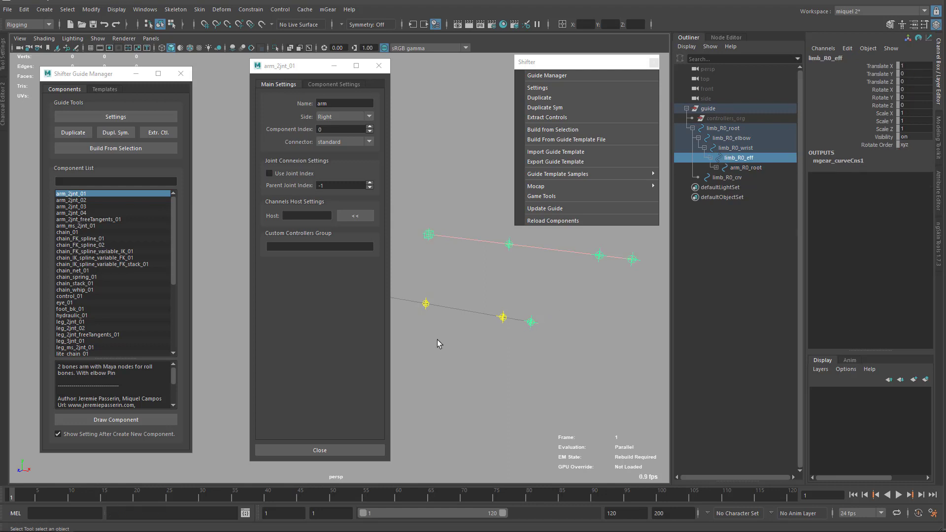
pyautogui.keyDown('alt'); pyautogui.moveTo(437, 338); pyautogui.dragTo(463, 321, button='middle'); pyautogui.keyUp('alt')
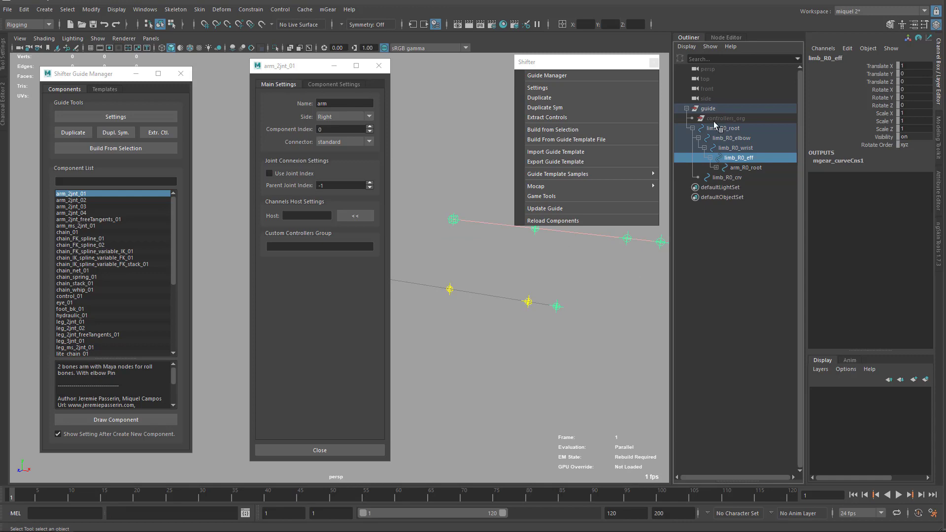
pyautogui.click(710, 109)
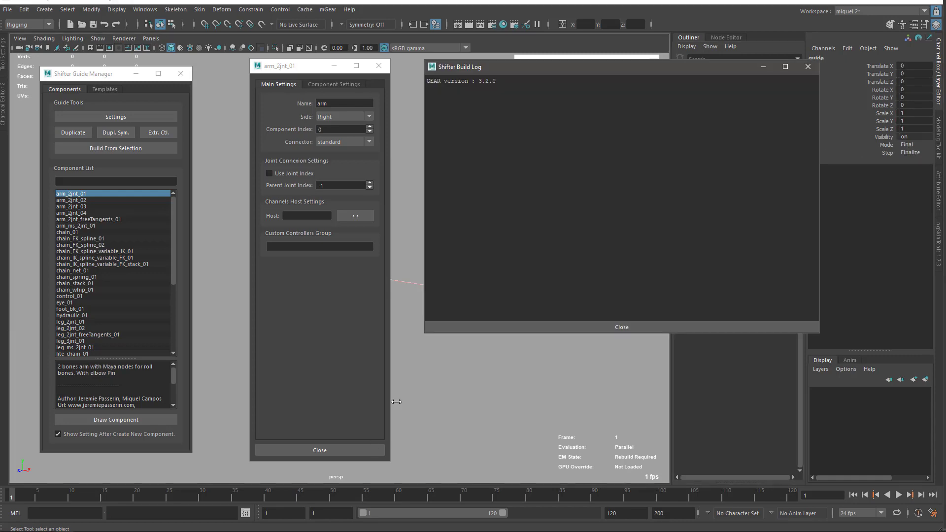
# Move limb_R0_mid_ctl and rotate limb_R0_ik_ctl to check the arm follows
pyautogui.click(808, 67)
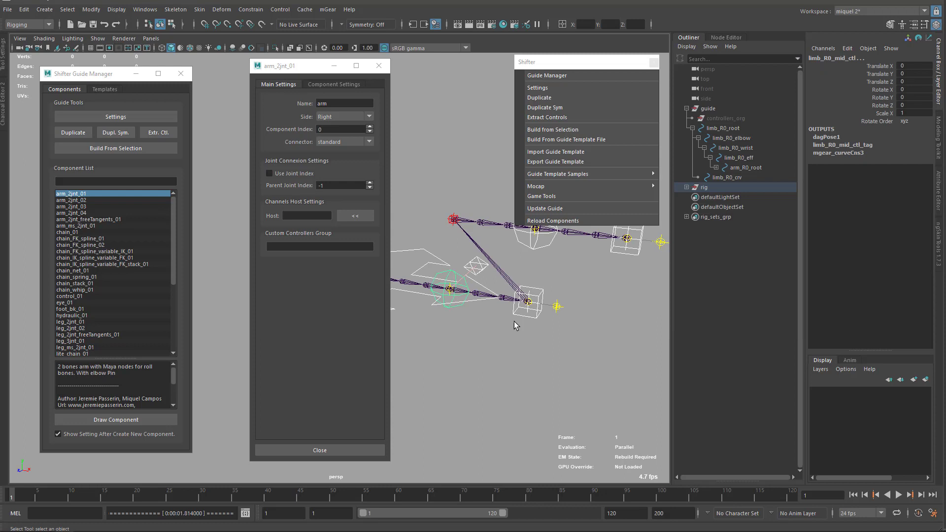
pyautogui.press('w')
pyautogui.moveTo(443, 297); pyautogui.dragTo(463, 305)
pyautogui.click(534, 310)
pyautogui.press('e')
pyautogui.moveTo(544, 292); pyautogui.dragTo(516, 308)
pyautogui.press('w')
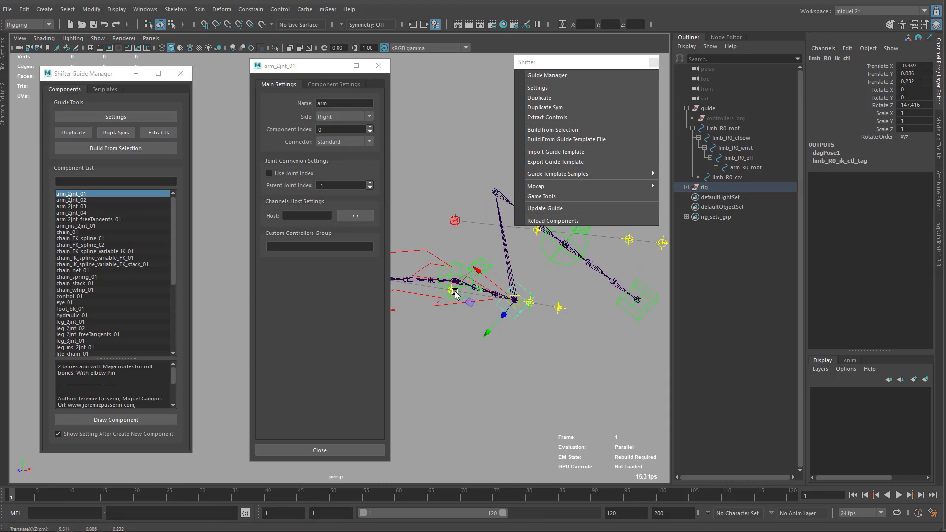
pyautogui.press('q')
# Move the elbow control again and pan across the rig to check the bend
pyautogui.click(454, 301)
pyautogui.press('w')
pyautogui.moveTo(454, 301); pyautogui.dragTo(490, 311)
pyautogui.keyDown('alt'); pyautogui.moveTo(490, 311); pyautogui.dragTo(475, 341, button='middle'); pyautogui.keyUp('alt')
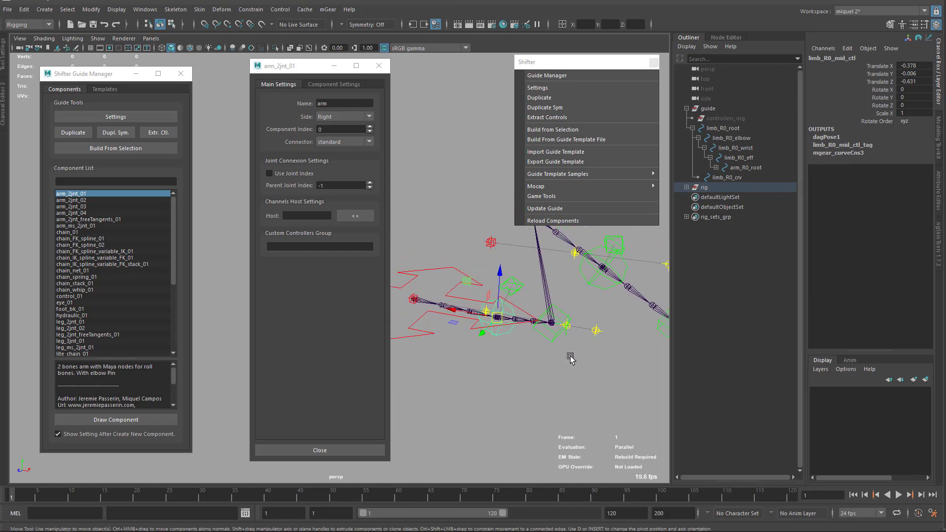
pyautogui.keyDown('alt'); pyautogui.moveTo(530, 306); pyautogui.dragTo(513, 248, button='middle'); pyautogui.keyUp('alt')
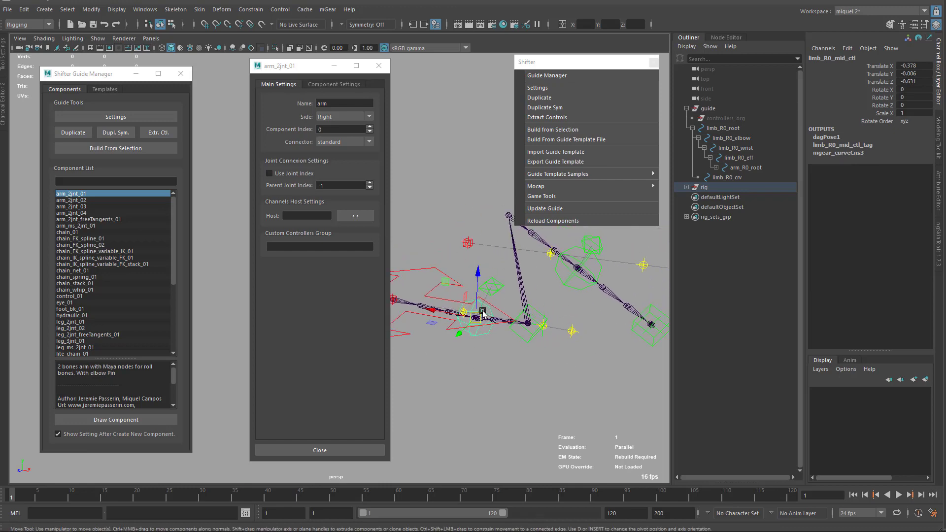
pyautogui.keyDown('alt'); pyautogui.moveTo(520, 316); pyautogui.dragTo(474, 327, button='middle'); pyautogui.keyUp('alt')
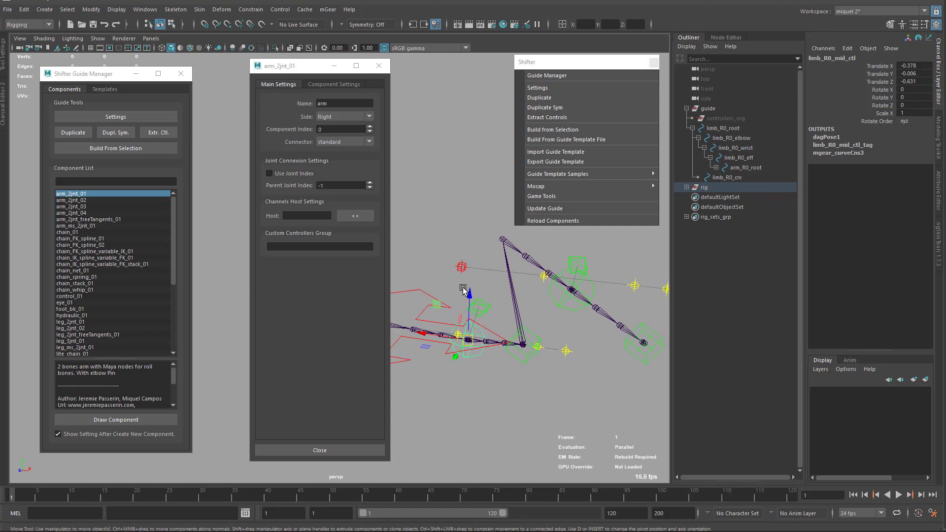
# Reframe the view and rotate limb_R0_ik_ctl so the child arm swings with it
pyautogui.click(704, 187)
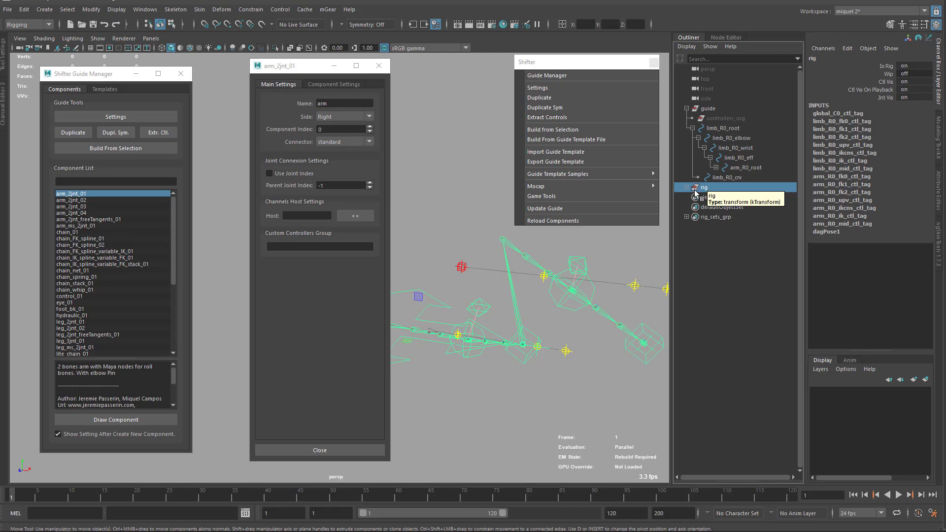
pyautogui.keyDown('alt'); pyautogui.moveTo(513, 312); pyautogui.dragTo(537, 297, button='middle'); pyautogui.keyUp('alt')
pyautogui.press('q')
pyautogui.click(540, 362)
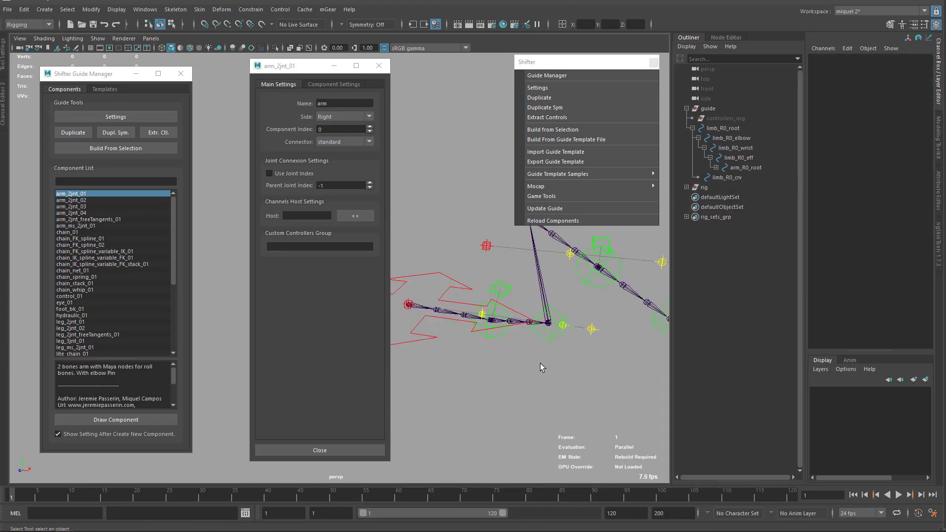
pyautogui.keyDown('alt'); pyautogui.moveTo(540, 362); pyautogui.dragTo(566, 379); pyautogui.keyUp('alt')
pyautogui.click(568, 416)
pyautogui.press('e')
pyautogui.moveTo(569, 417); pyautogui.dragTo(592, 368)
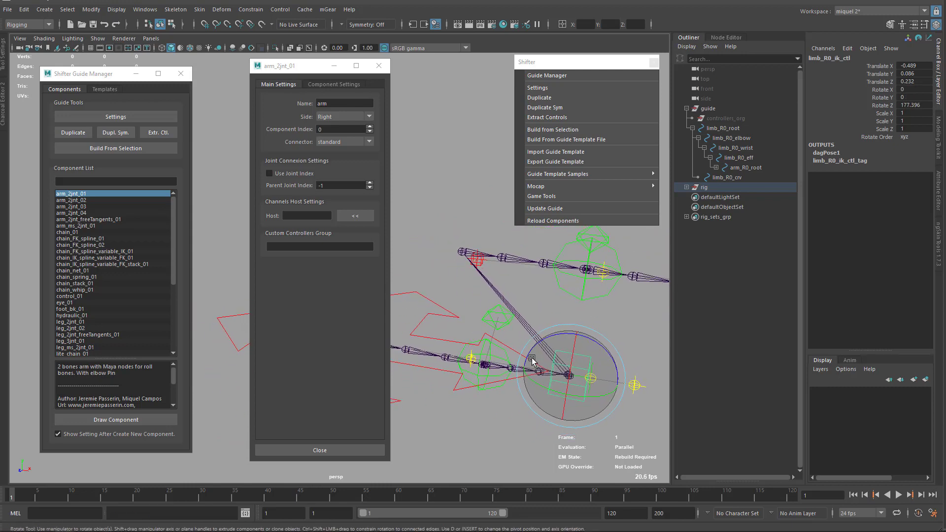
# Enable Use Joint Index on the arm component and set Parent Joint Index to 6 (limb_R0_6_jnt)
pyautogui.press('q')
pyautogui.click(497, 373)
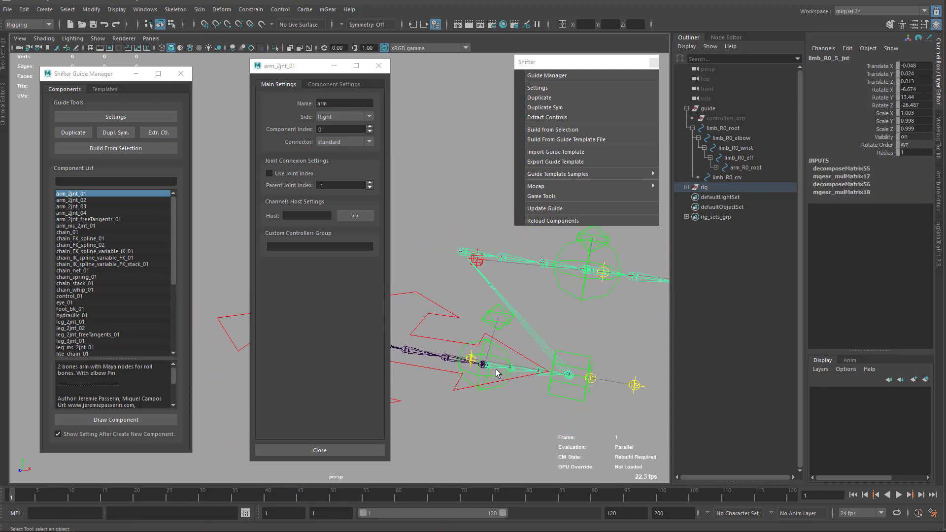
pyautogui.click(513, 375)
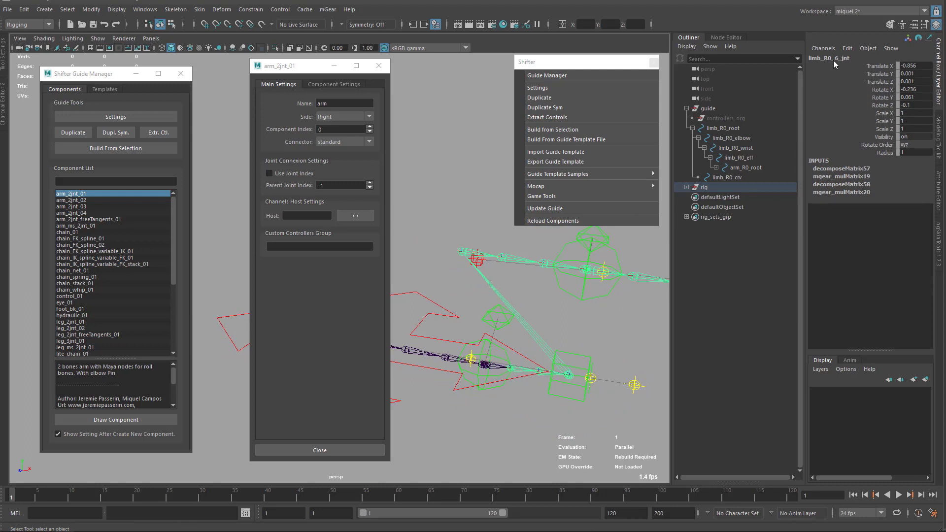
pyautogui.click(283, 175)
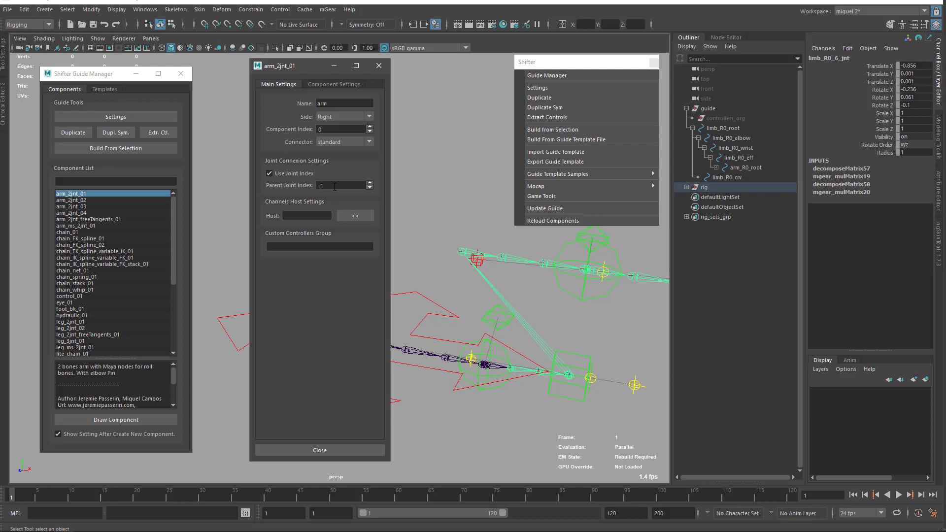
pyautogui.doubleClick(334, 187)
# Delete the built rig and select the guide to rebuild from
pyautogui.click(711, 187)
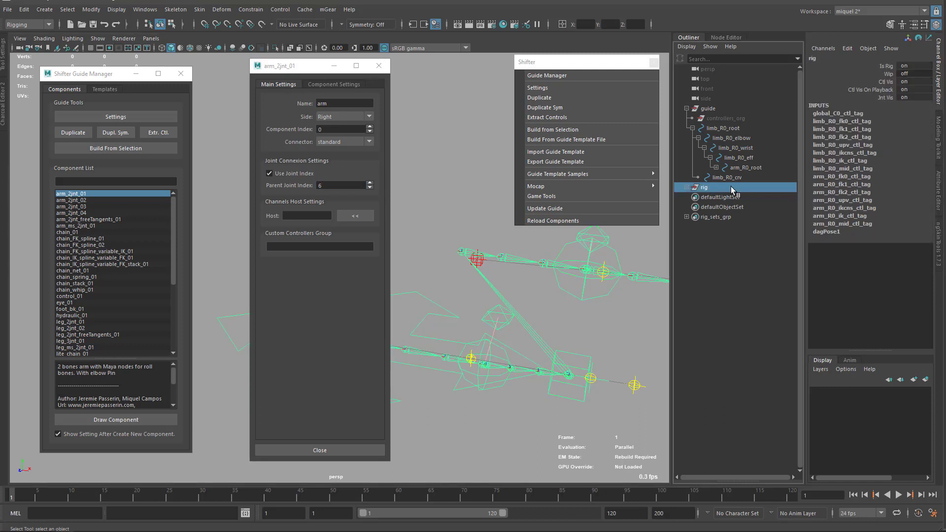
pyautogui.press('Delete')
pyautogui.click(708, 108)
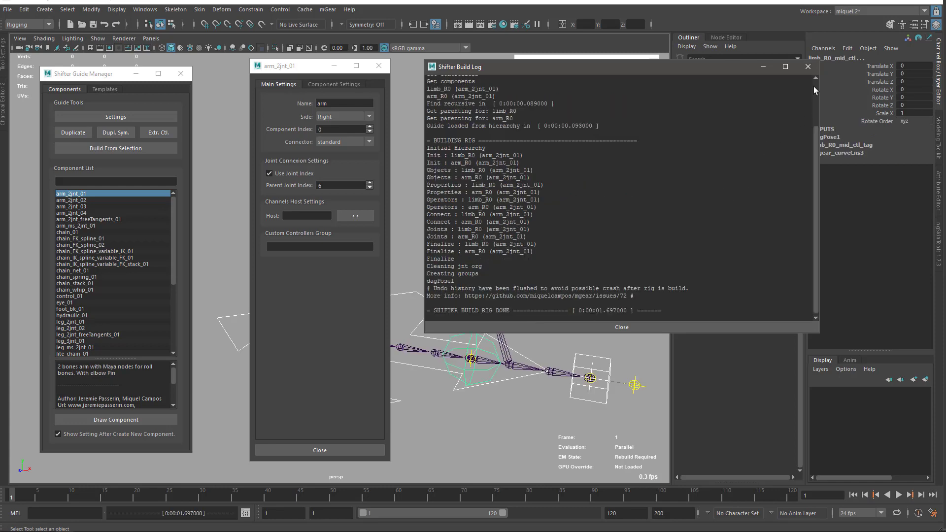
# Close the Build Log, then move and rotate limb_R0_ik_ctl to bend the arm
pyautogui.click(808, 67)
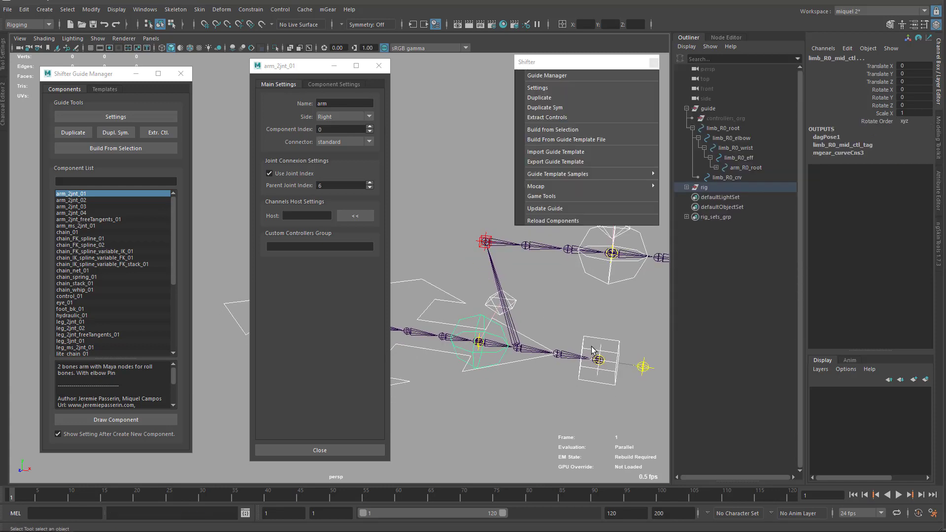
pyautogui.click(598, 359)
pyautogui.press('w')
pyautogui.moveTo(595, 358); pyautogui.dragTo(507, 339)
pyautogui.press('e')
pyautogui.press('w')
pyautogui.press('q')
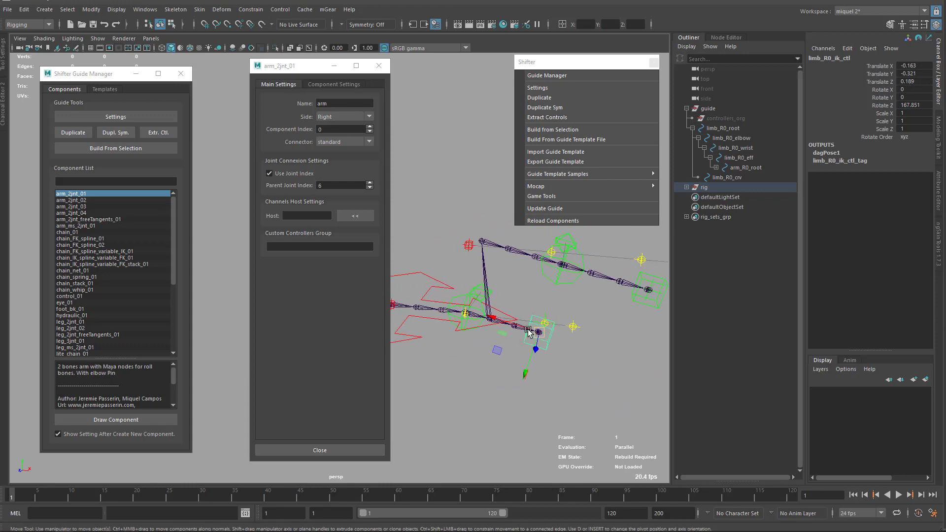
# Select the arm chain and uncheck Use Joint Index in the arm_2jnt_01 settings
pyautogui.keyDown('alt'); pyautogui.moveTo(449, 251); pyautogui.dragTo(483, 248, button='middle'); pyautogui.keyUp('alt')
pyautogui.click(486, 261)
pyautogui.click(483, 261)
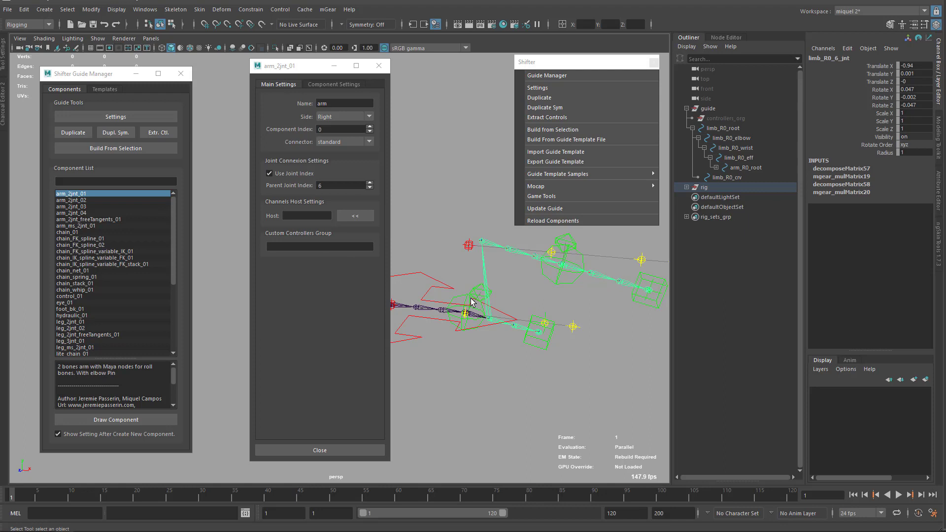
pyautogui.keyDown('alt'); pyautogui.moveTo(472, 302); pyautogui.dragTo(459, 321, button='middle'); pyautogui.keyUp('alt')
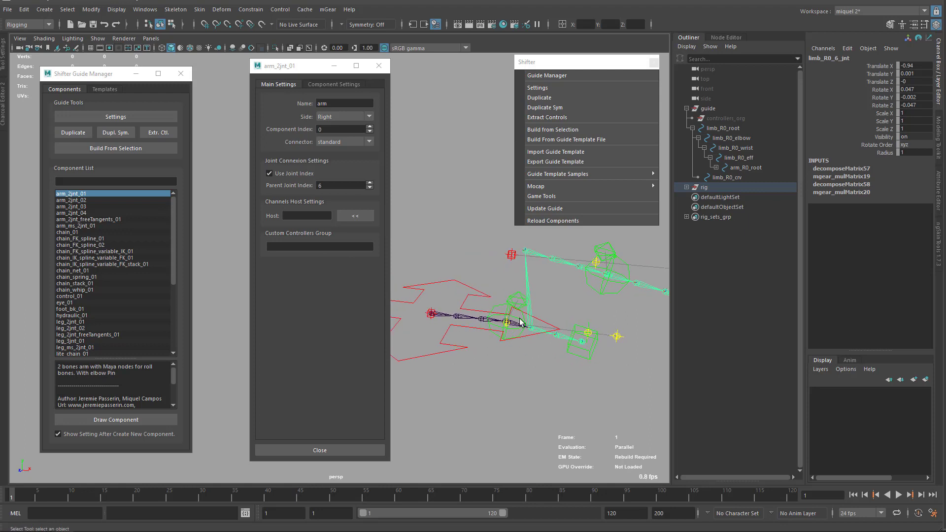
pyautogui.click(294, 174)
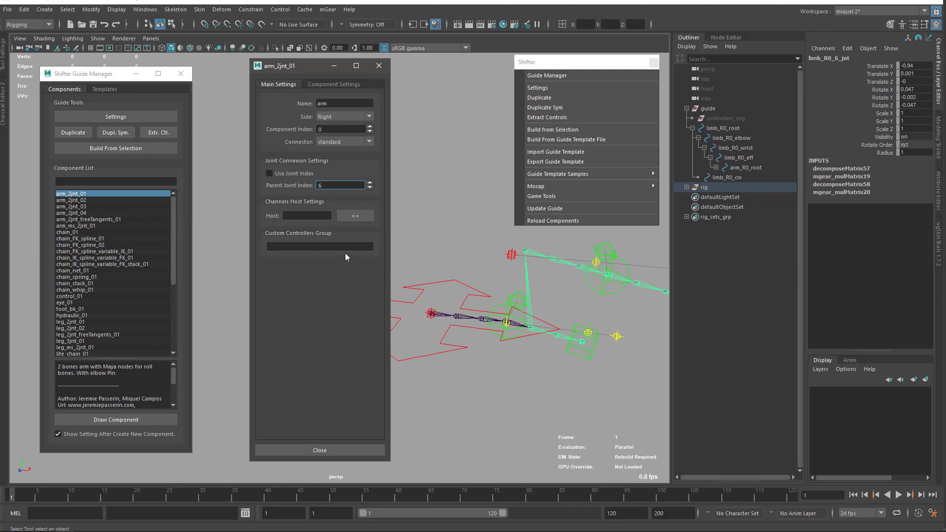
# Delete the rig node from the Outliner, leaving only the limb_R0 and arm_R0 guides
pyautogui.keyDown('alt'); pyautogui.moveTo(520, 321); pyautogui.dragTo(500, 263); pyautogui.keyUp('alt')
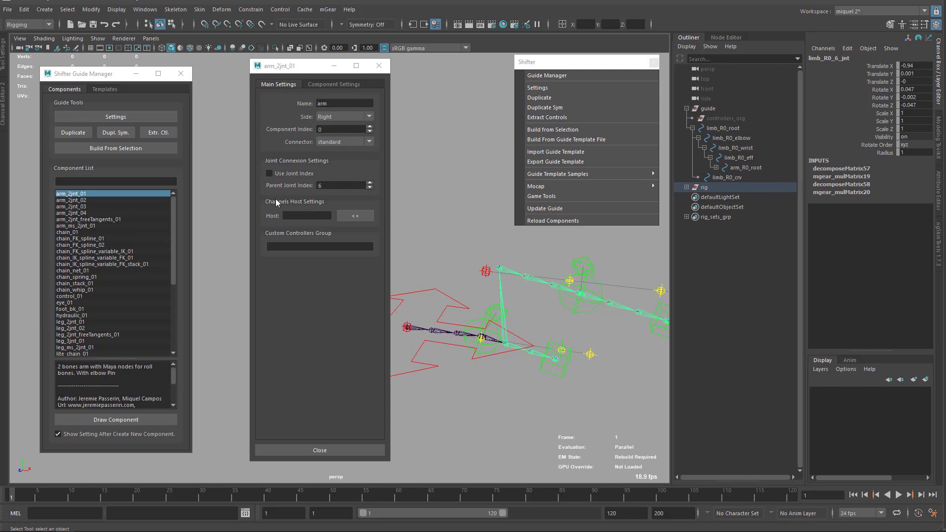
pyautogui.keyDown('alt'); pyautogui.moveTo(522, 363); pyautogui.dragTo(599, 315); pyautogui.keyUp('alt')
pyautogui.click(705, 186)
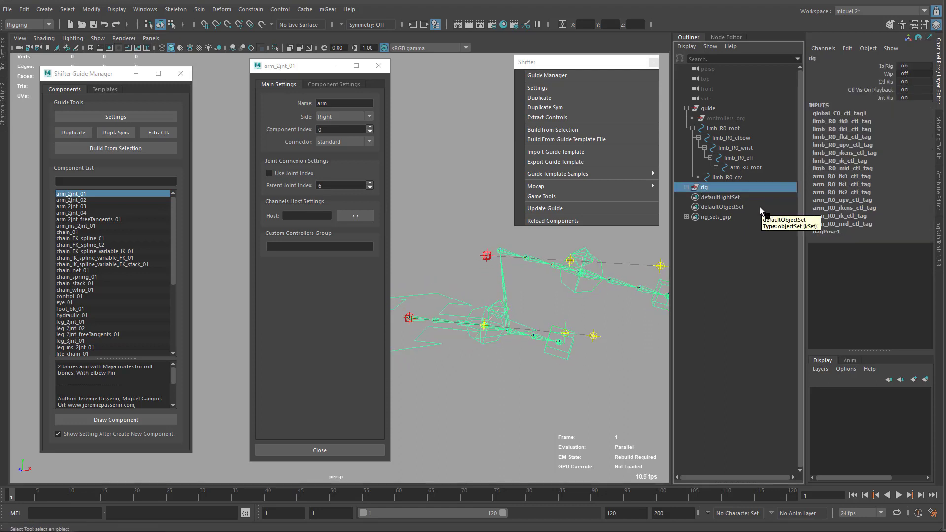
pyautogui.press('Delete')
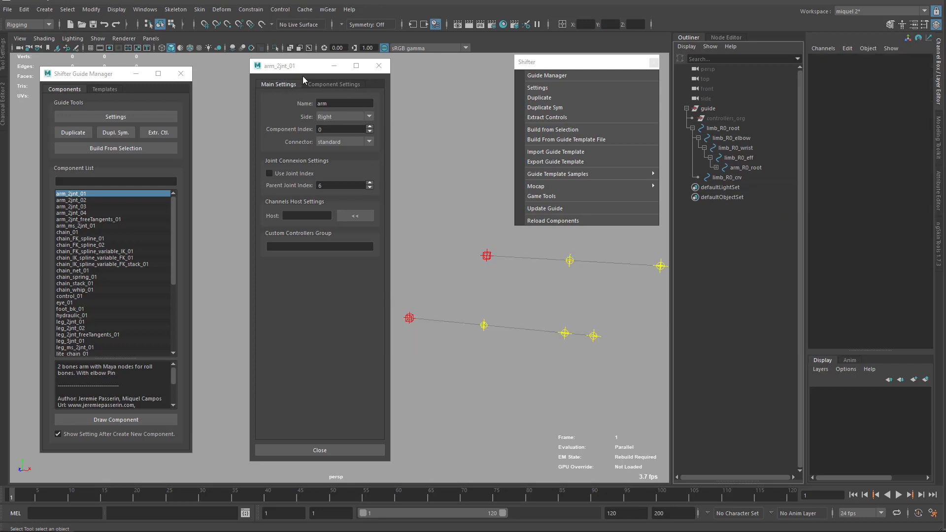
# Delete the arm_R0_root arm guide
pyautogui.moveTo(312, 73); pyautogui.dragTo(282, 72)
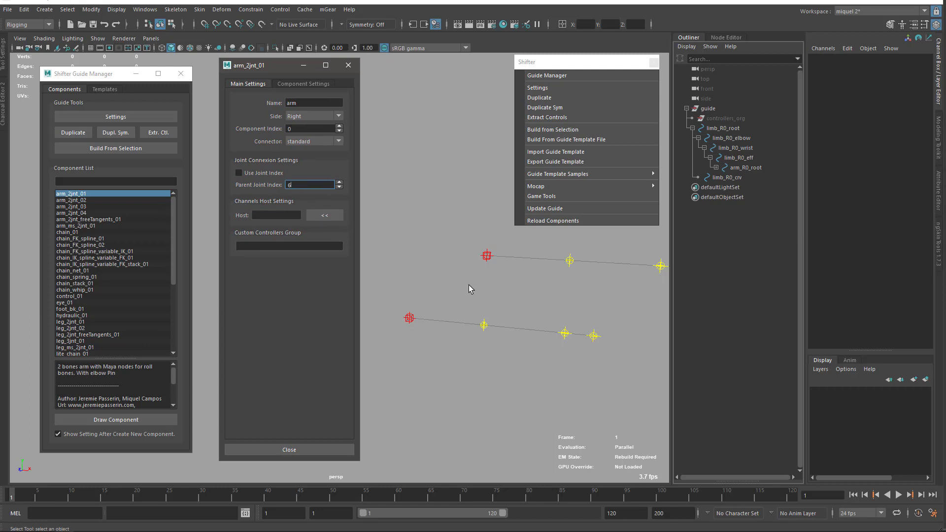
pyautogui.click(483, 256)
pyautogui.press('Delete')
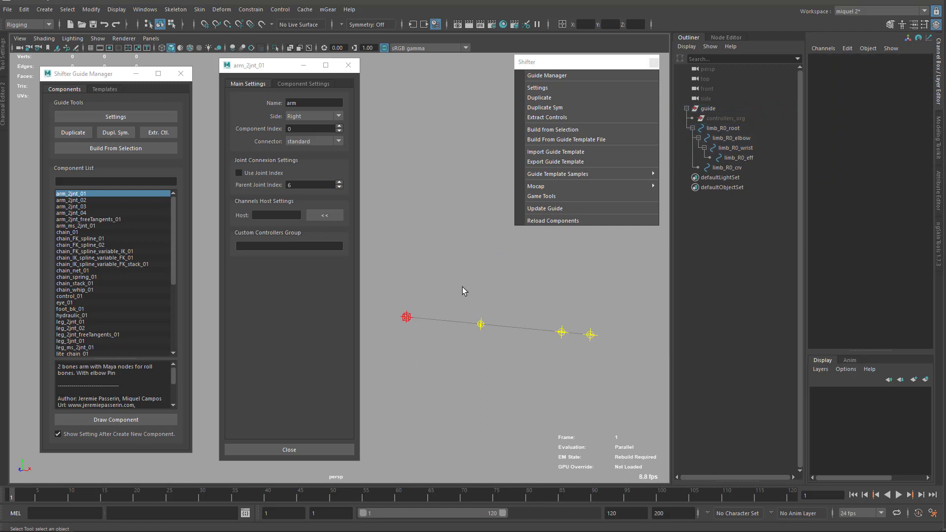
pyautogui.keyDown('alt'); pyautogui.moveTo(462, 286); pyautogui.dragTo(480, 303); pyautogui.keyUp('alt')
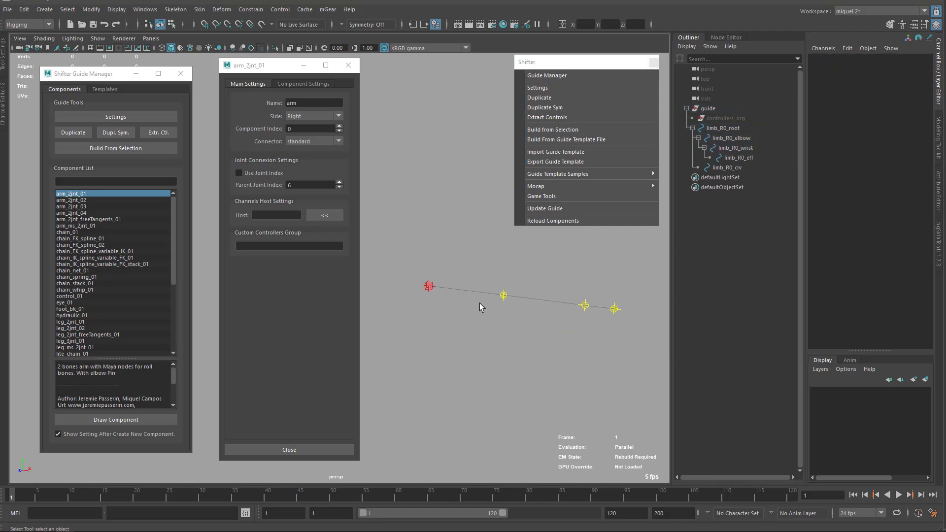
# Rebuild the rig from the top guide and drag limb_R0_ik_ctl to bend the arm
pyautogui.click(429, 287)
pyautogui.click(713, 111)
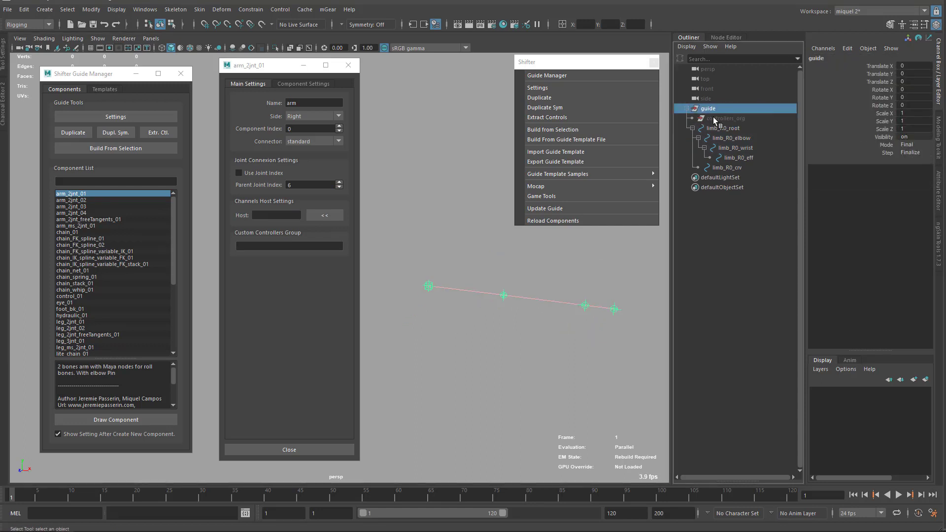
pyautogui.click(123, 149)
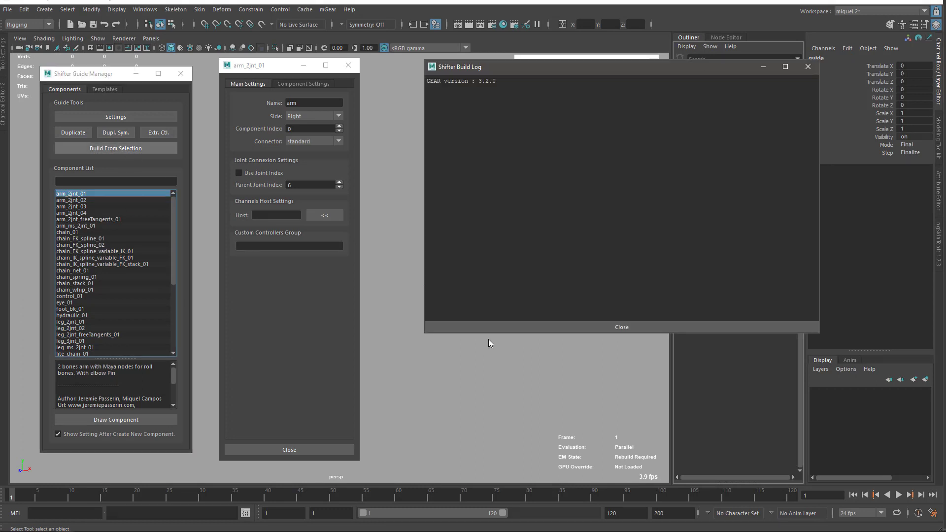
pyautogui.click(807, 67)
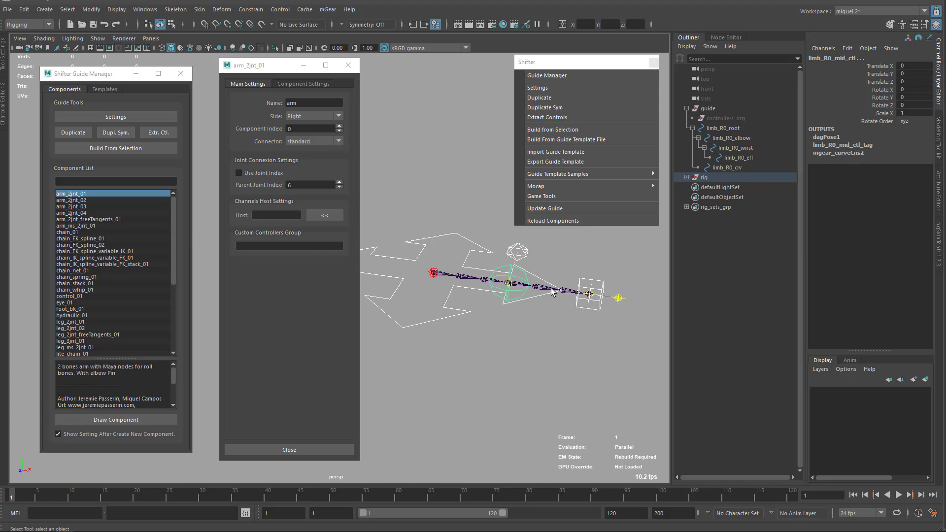
pyautogui.click(597, 310)
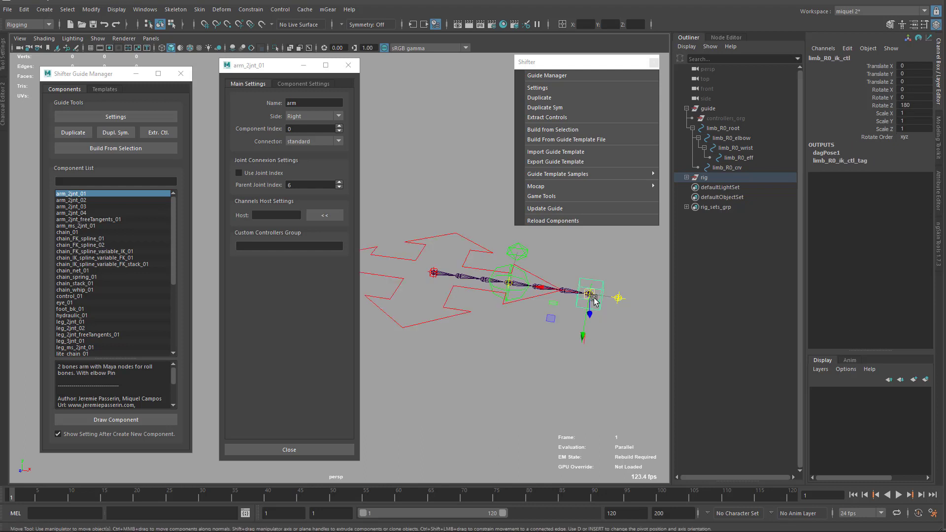
pyautogui.moveTo(597, 310); pyautogui.dragTo(535, 241)
# On global_C0_ctl, slide Fk/Ik Blend toward FK and try Roll, undoing the roll
pyautogui.click(421, 322)
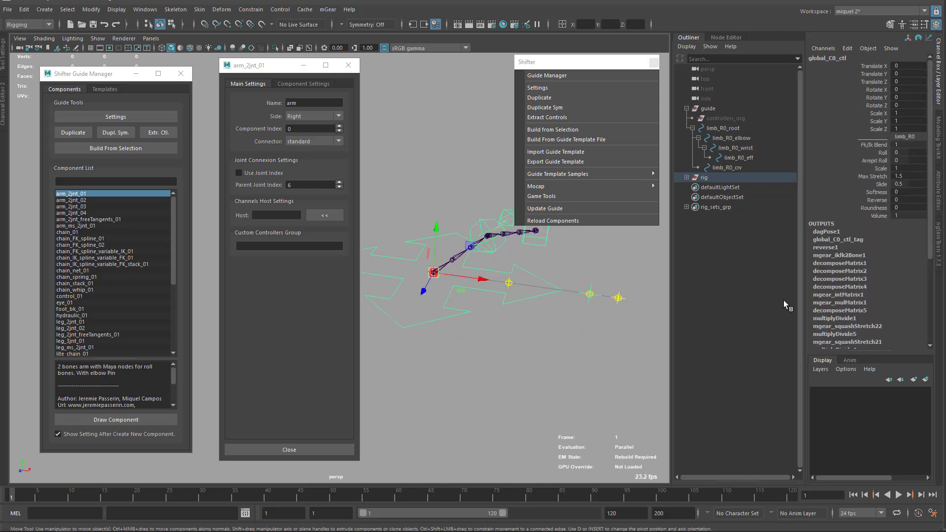
pyautogui.click(875, 144)
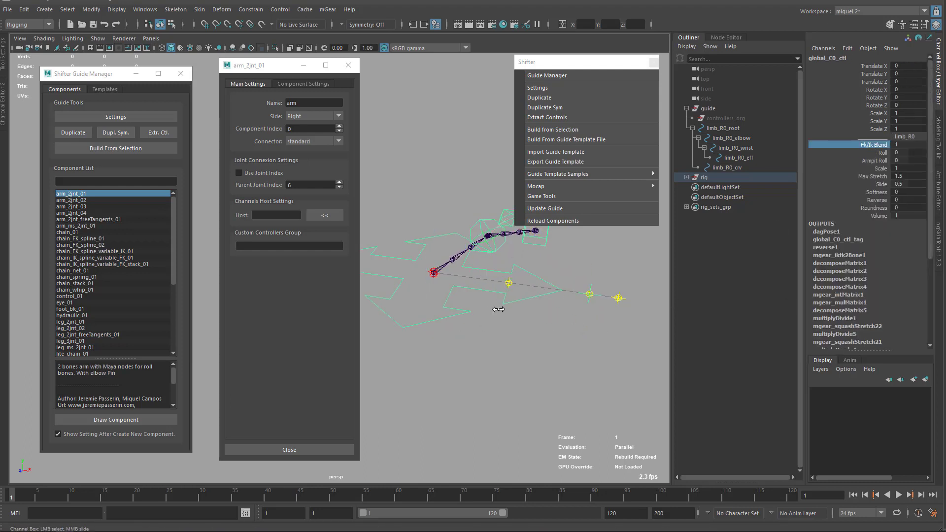
pyautogui.moveTo(474, 307); pyautogui.dragTo(525, 285, button='middle')
pyautogui.click(882, 152)
pyautogui.hotkey('ctrl', 'z')
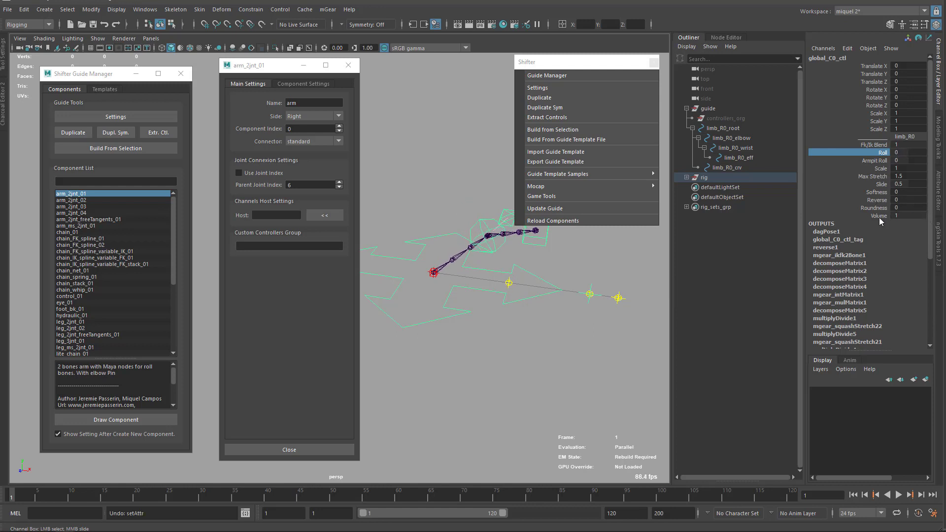
# Expand the rig node's hierarchy in the Outliner
pyautogui.keyDown('alt'); pyautogui.moveTo(466, 351); pyautogui.dragTo(481, 306); pyautogui.keyUp('alt')
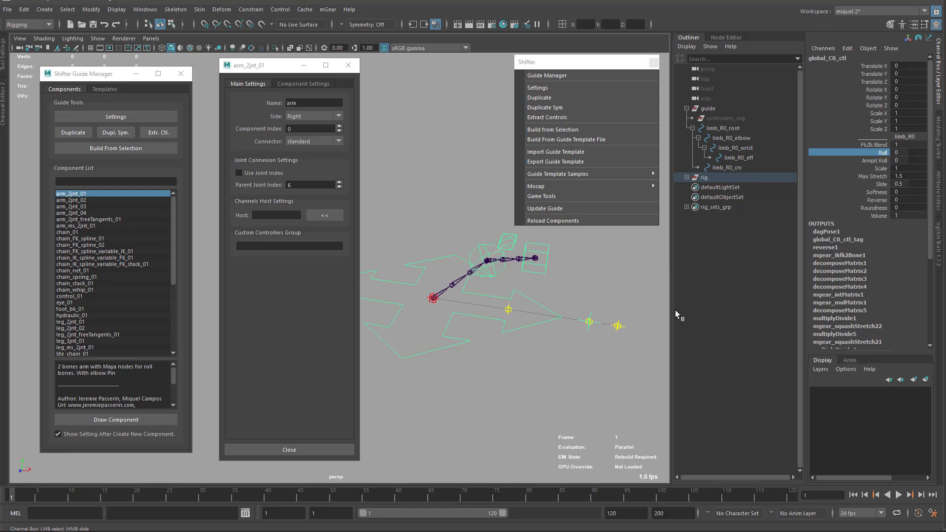
pyautogui.keyDown('alt'); pyautogui.moveTo(493, 325); pyautogui.dragTo(519, 308, button='middle'); pyautogui.keyUp('alt')
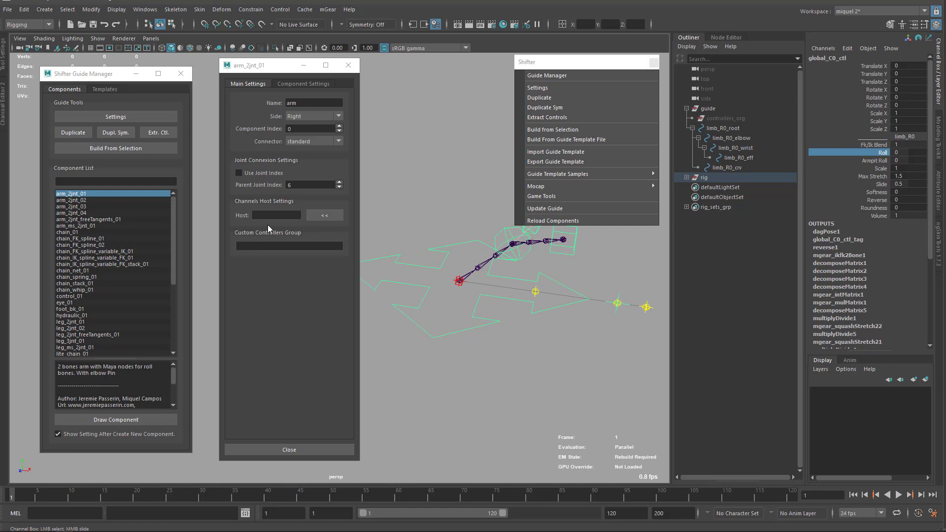
pyautogui.moveTo(450, 323); pyautogui.dragTo(450, 339)
pyautogui.click(686, 177)
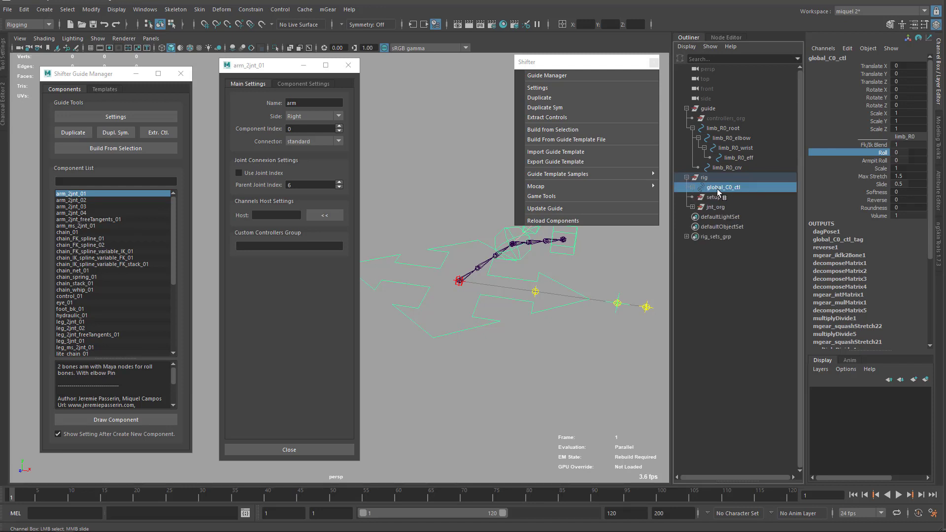
pyautogui.keyDown('alt'); pyautogui.moveTo(478, 405); pyautogui.dragTo(480, 367); pyautogui.keyUp('alt')
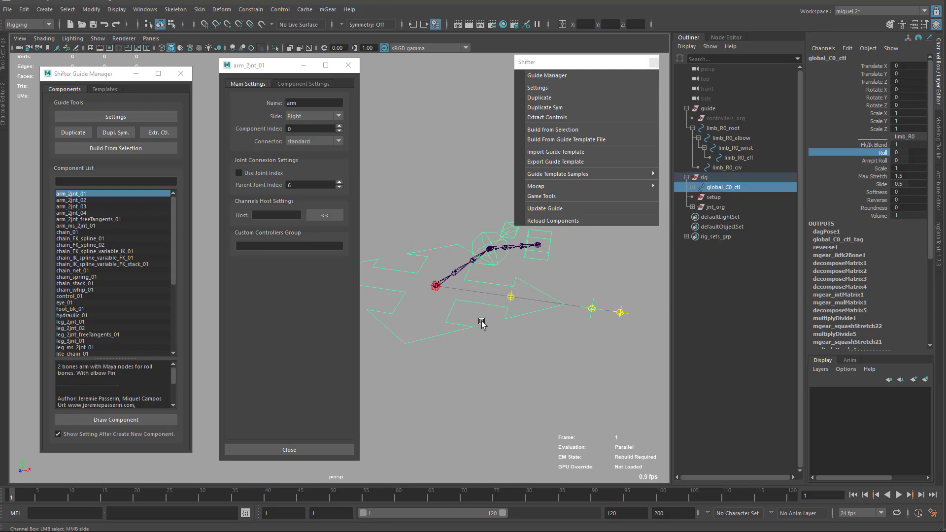
pyautogui.keyDown('alt'); pyautogui.moveTo(477, 313); pyautogui.dragTo(503, 316, button='middle'); pyautogui.keyUp('alt')
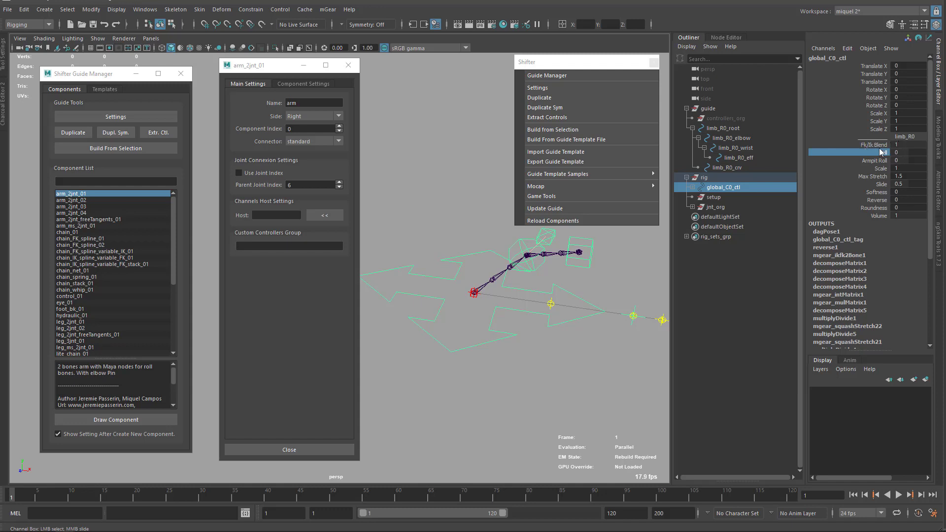
pyautogui.moveTo(493, 292); pyautogui.dragTo(538, 333, button='middle')
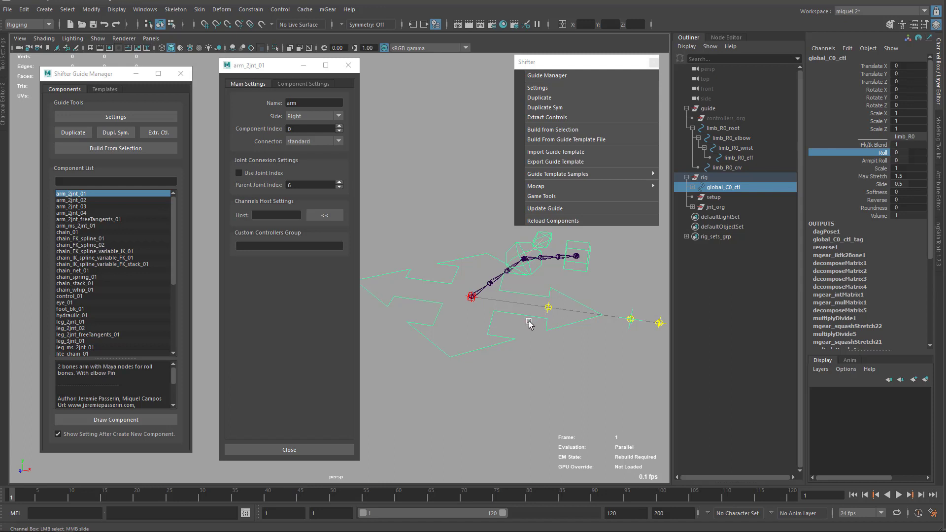
pyautogui.keyDown('alt'); pyautogui.moveTo(513, 305); pyautogui.dragTo(586, 326); pyautogui.keyUp('alt')
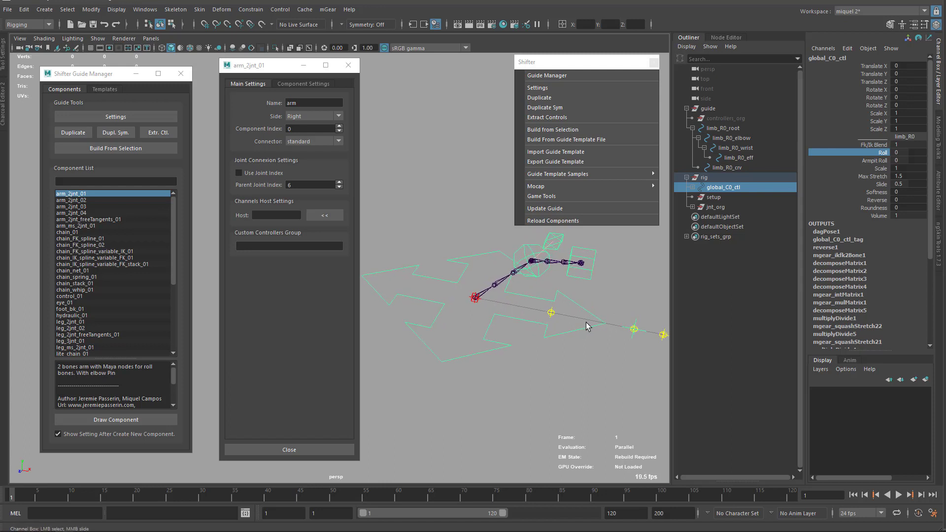
# Delete the previously built rig group
pyautogui.click(704, 178)
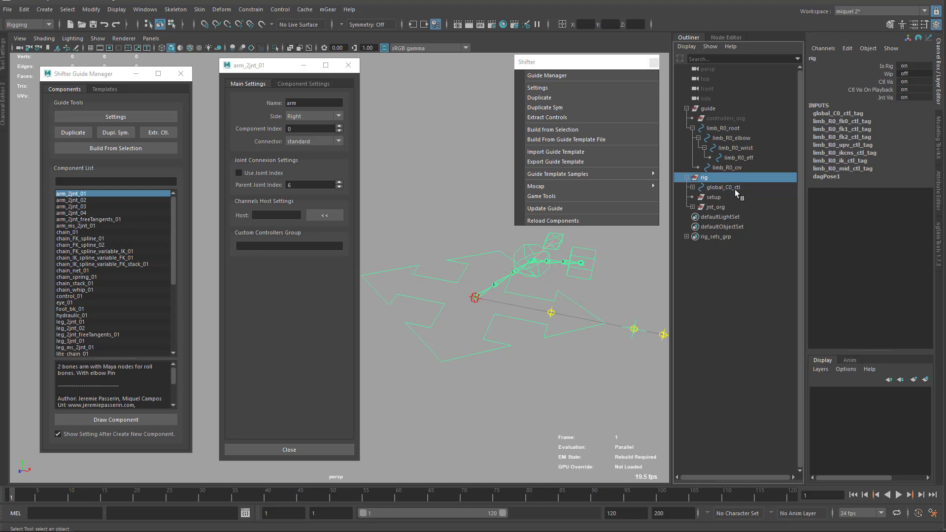
pyautogui.press('Delete')
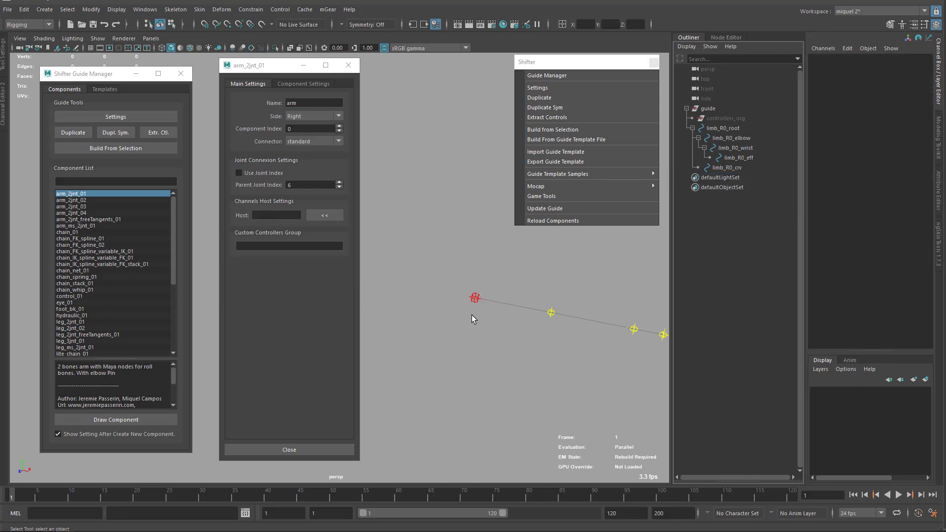
pyautogui.moveTo(518, 343)
pyautogui.keyDown('alt'); pyautogui.mouseDown()
pyautogui.moveTo(495, 350)
pyautogui.moveTo(503, 345)
pyautogui.mouseUp(); pyautogui.keyUp('alt')
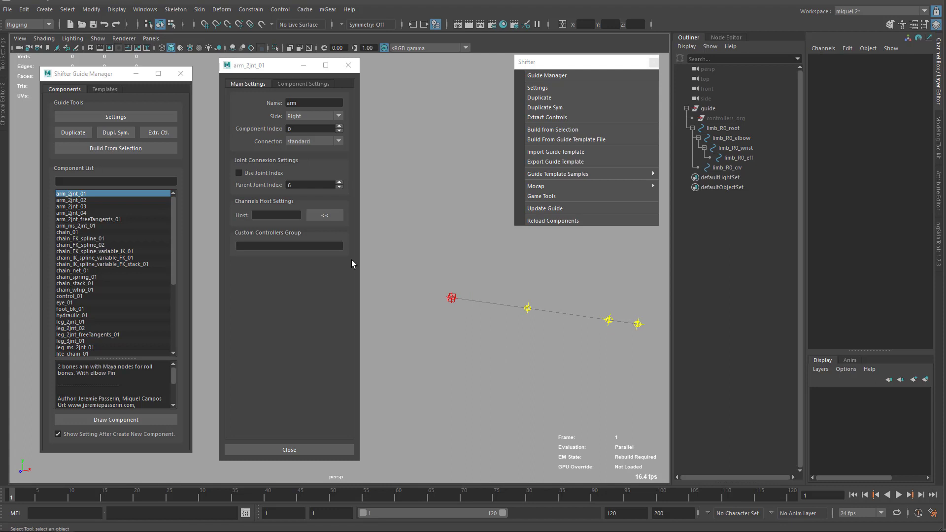
# Add a control_01 component to the guide and start renaming it armUI
pyautogui.click(705, 112)
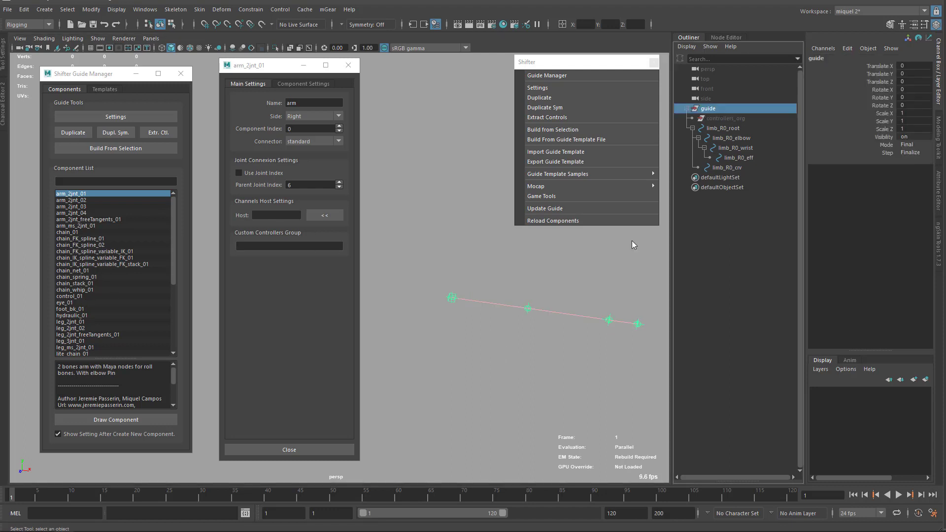
pyautogui.doubleClick(71, 297)
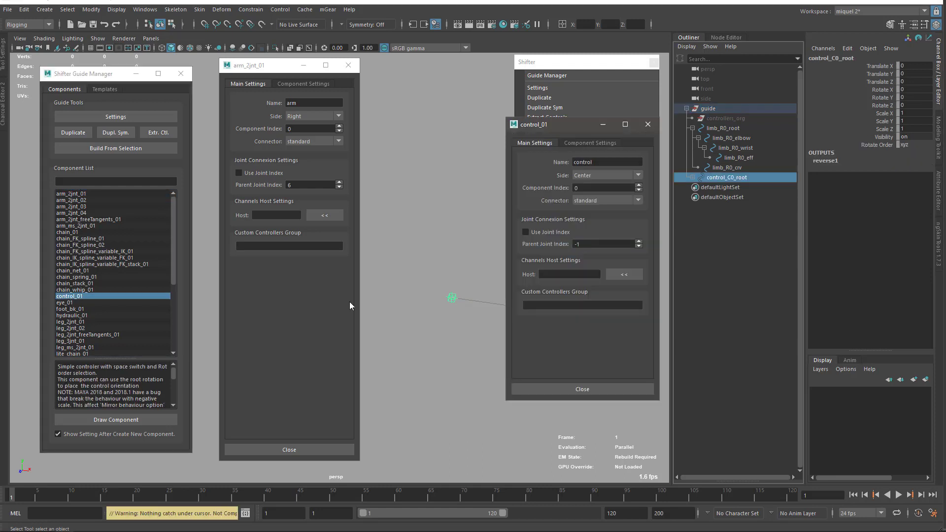
pyautogui.moveTo(554, 129); pyautogui.dragTo(478, 172)
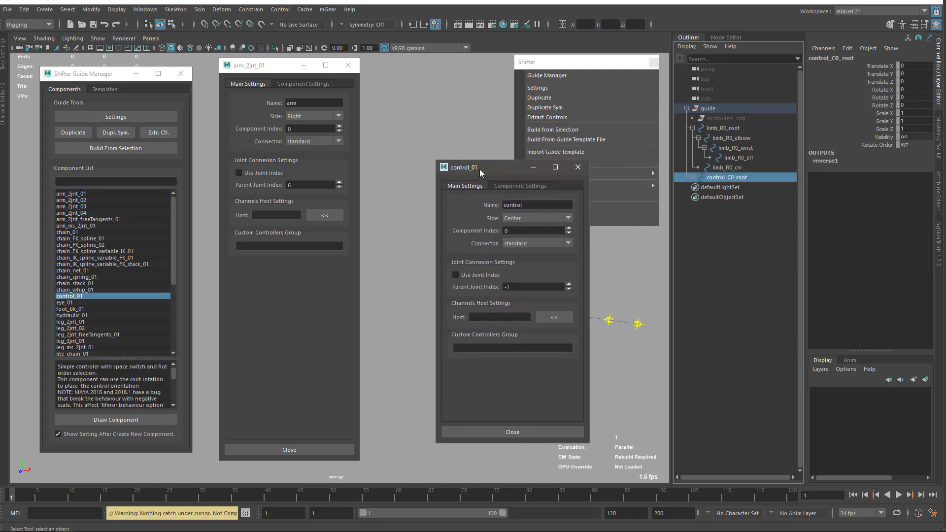
pyautogui.doubleClick(524, 203)
pyautogui.write('armUI')
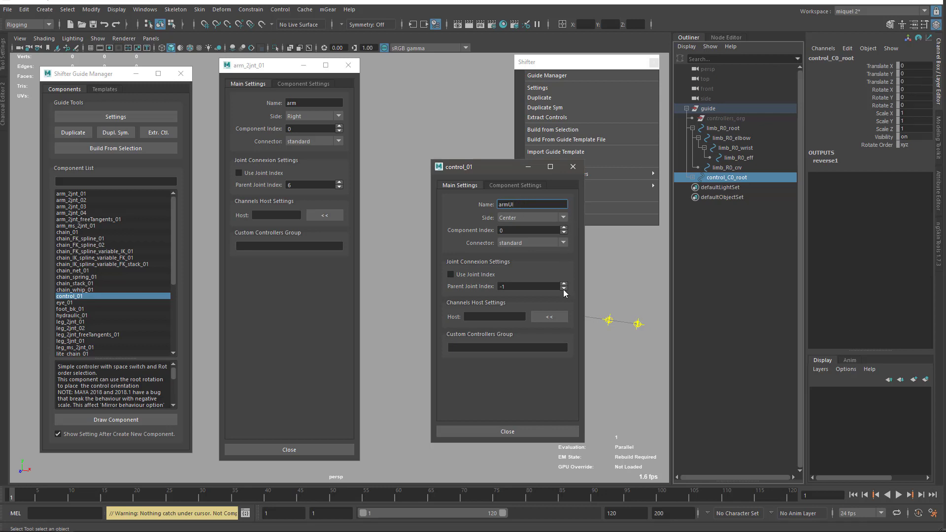
# Confirm the armUI name and make its Translate, Rotate and Scale channels non-keyable
pyautogui.click(499, 187)
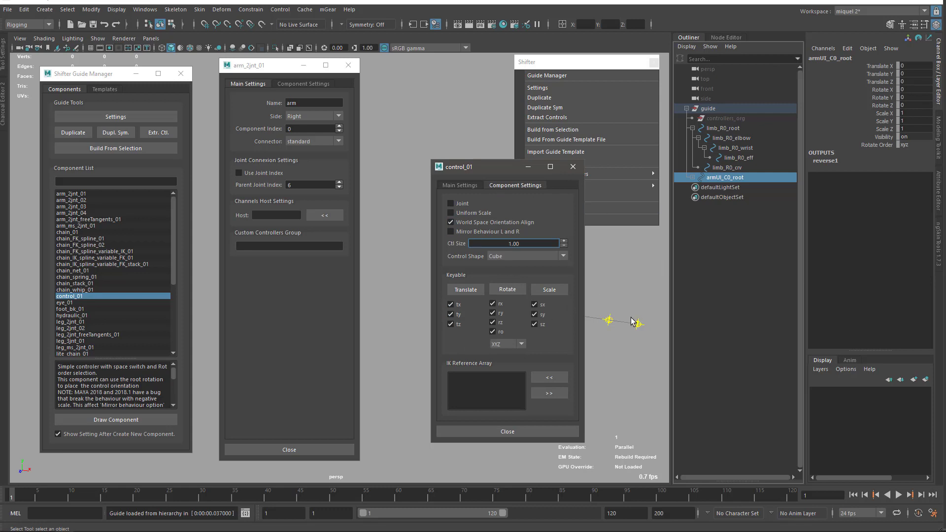
pyautogui.moveTo(491, 173); pyautogui.dragTo(427, 182)
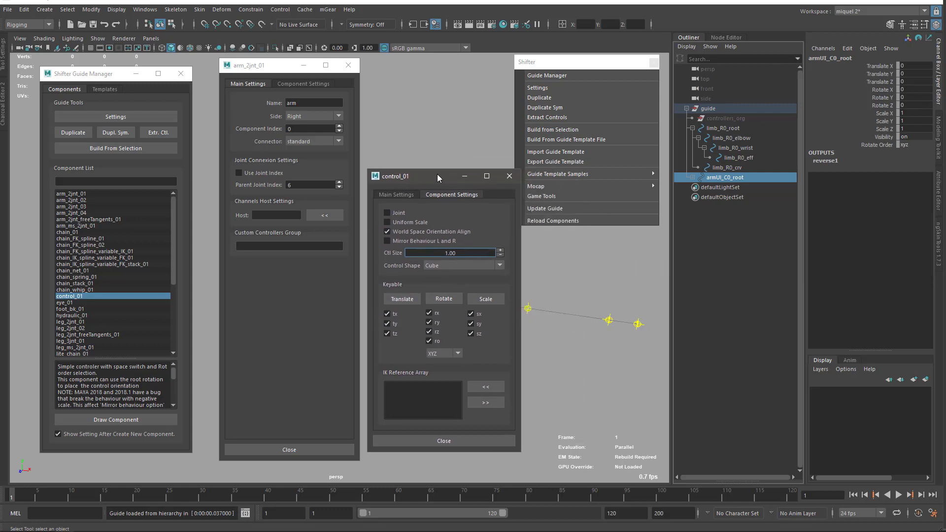
pyautogui.click(401, 299)
pyautogui.click(443, 298)
pyautogui.click(485, 299)
pyautogui.moveTo(410, 173); pyautogui.dragTo(375, 144)
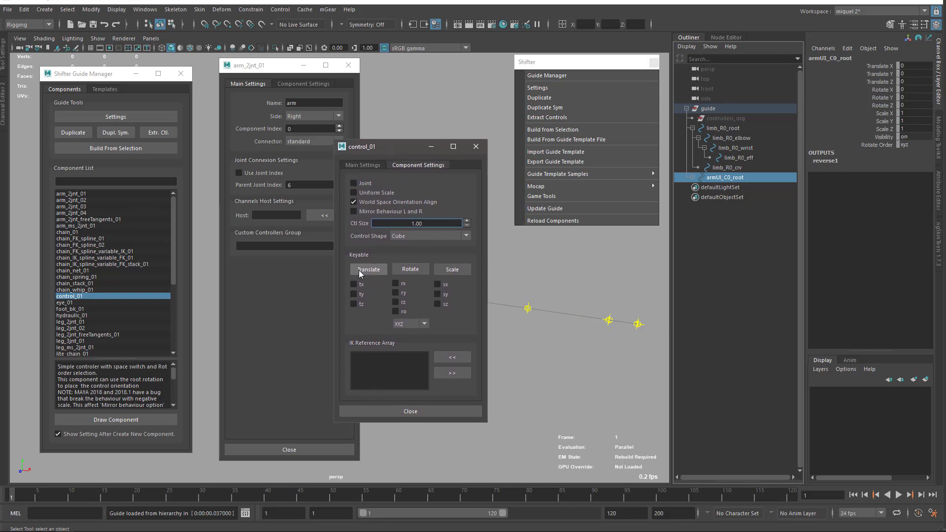
# Move the armUI control up above the arm
pyautogui.keyDown('alt'); pyautogui.moveTo(564, 300); pyautogui.dragTo(621, 299, button='middle'); pyautogui.keyUp('alt')
pyautogui.press('w')
pyautogui.moveTo(527, 305); pyautogui.dragTo(545, 274, button='middle')
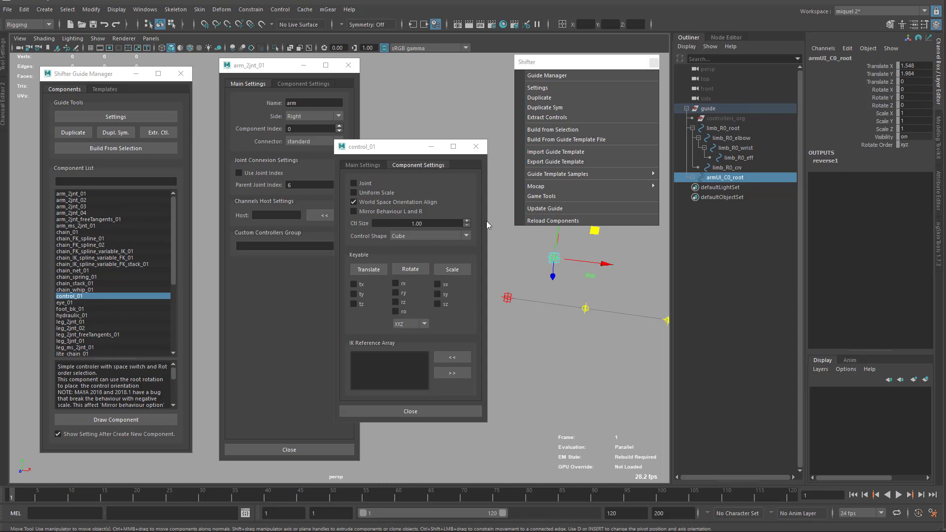
# Set the armUI component's Side to Right in Main Settings
pyautogui.click(367, 165)
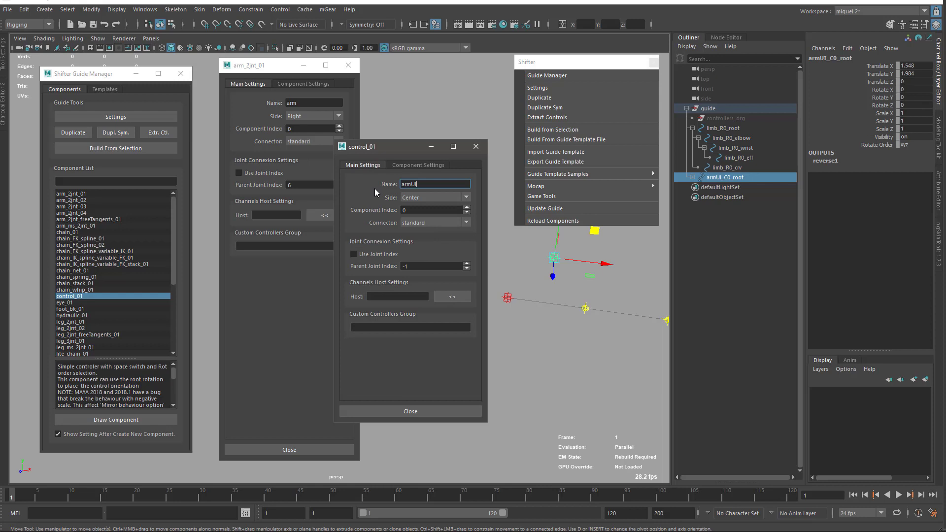
pyautogui.click(427, 199)
pyautogui.click(427, 218)
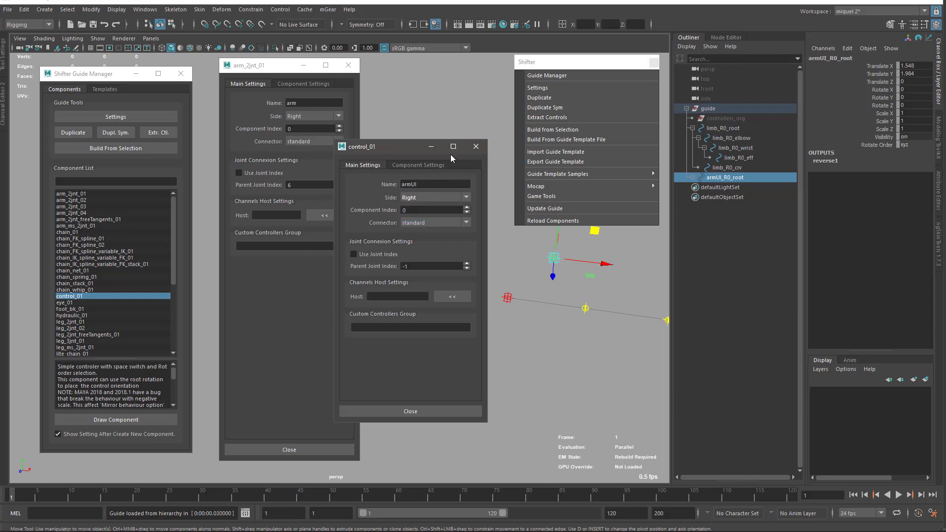
pyautogui.click(507, 298)
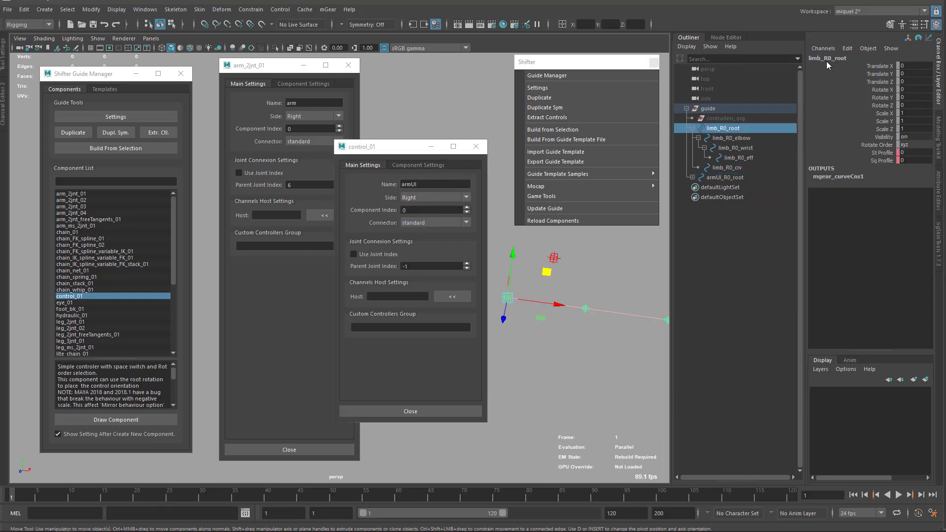
# Set armUI_R0_root as the arm guide's channels host
pyautogui.click(476, 147)
pyautogui.keyDown('alt'); pyautogui.moveTo(445, 264); pyautogui.dragTo(542, 354, button='middle'); pyautogui.keyUp('alt')
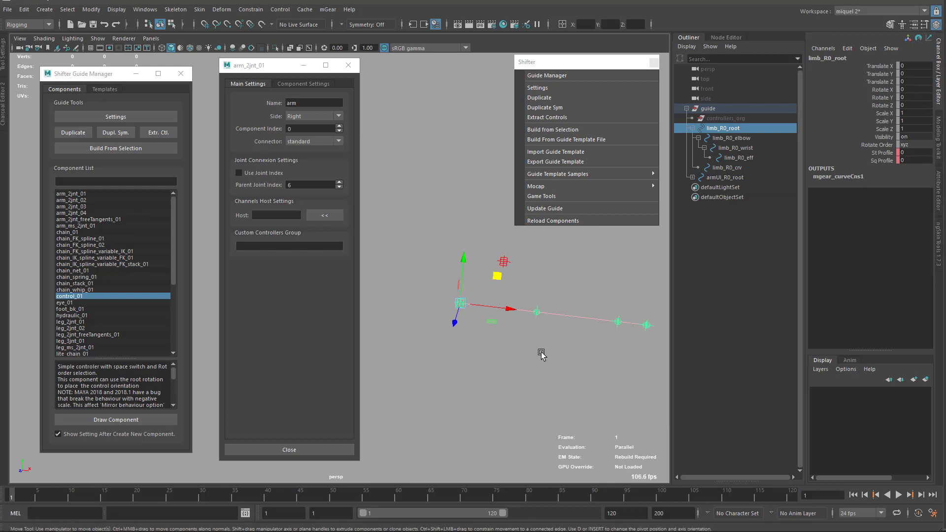
pyautogui.press('q')
pyautogui.click(541, 355)
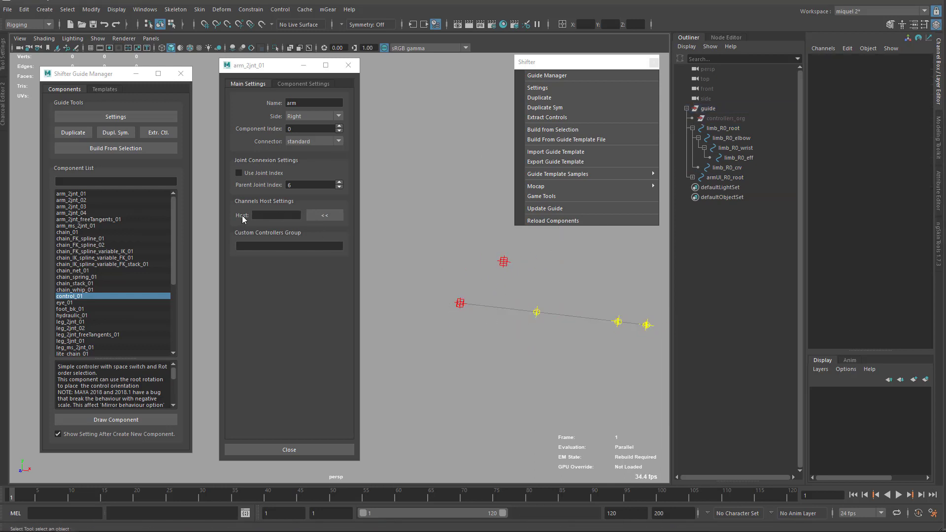
pyautogui.click(505, 261)
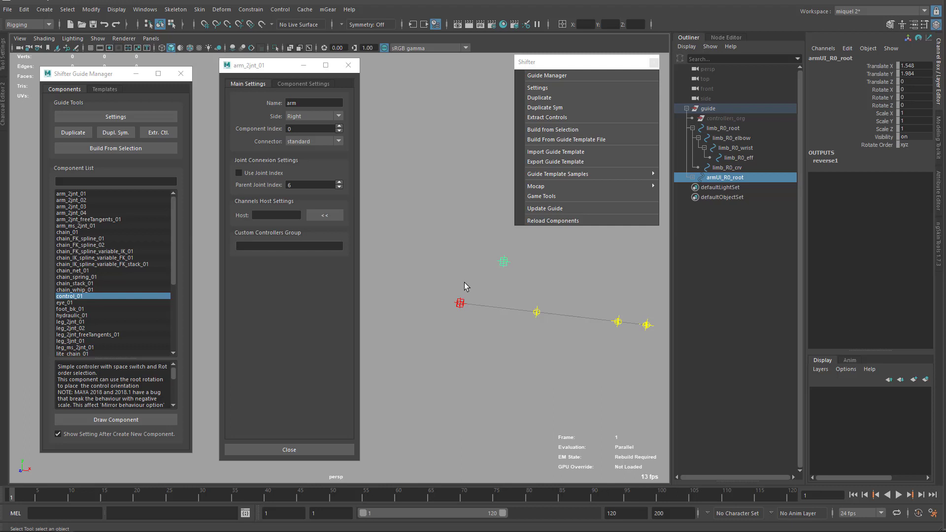
pyautogui.click(329, 216)
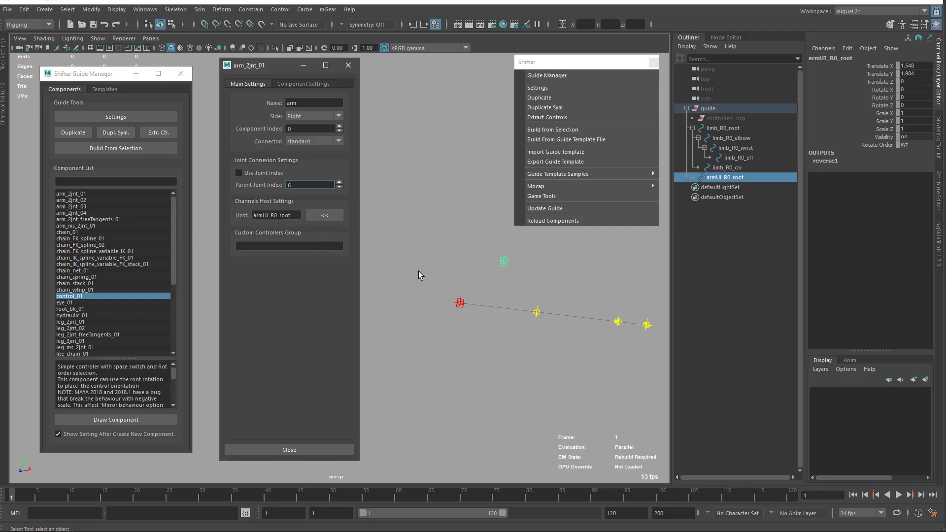
# Test-build the rig from the guide, inspect global and armUI controls, then delete it
pyautogui.click(457, 269)
pyautogui.click(708, 108)
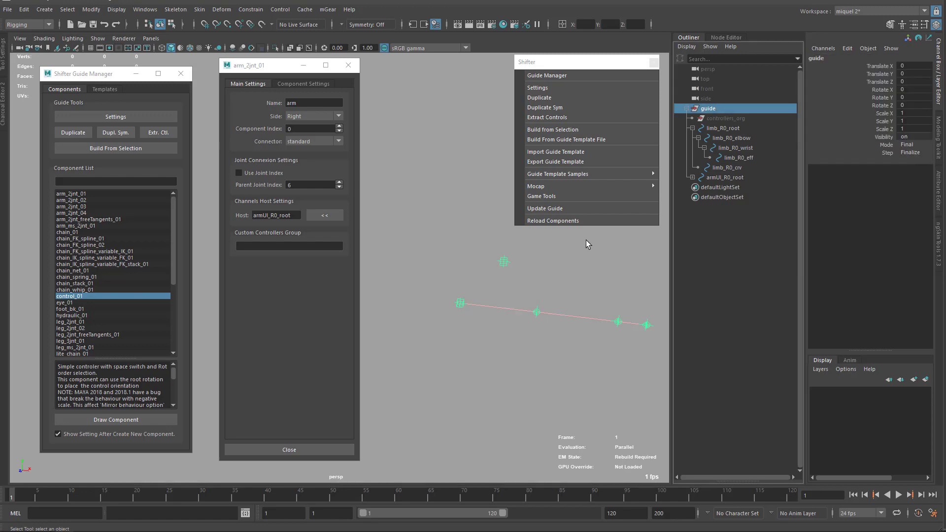
pyautogui.click(99, 150)
pyautogui.click(807, 67)
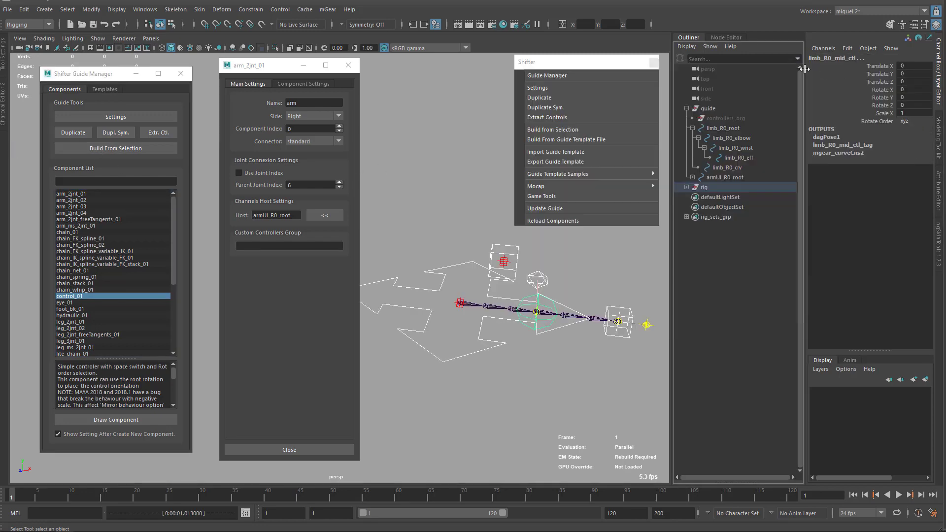
pyautogui.click(472, 365)
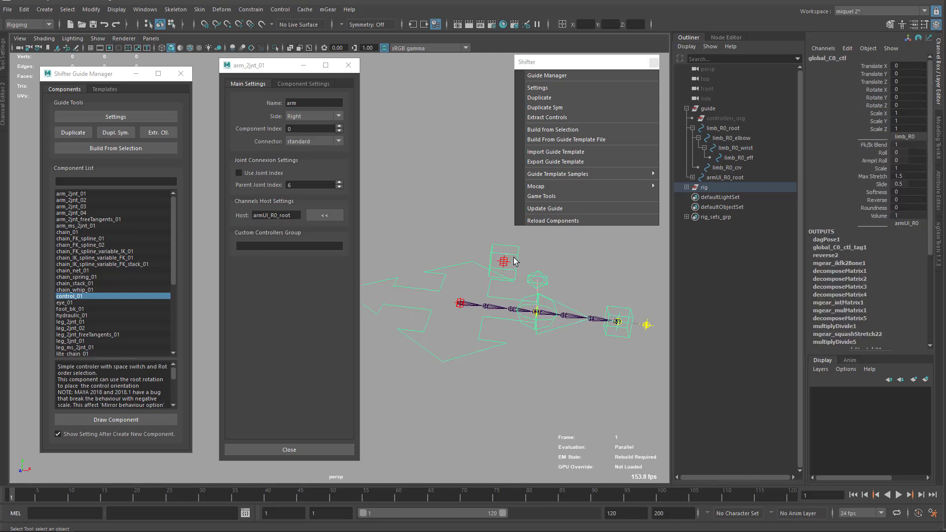
pyautogui.keyDown('alt'); pyautogui.moveTo(515, 261); pyautogui.dragTo(512, 390); pyautogui.keyUp('alt')
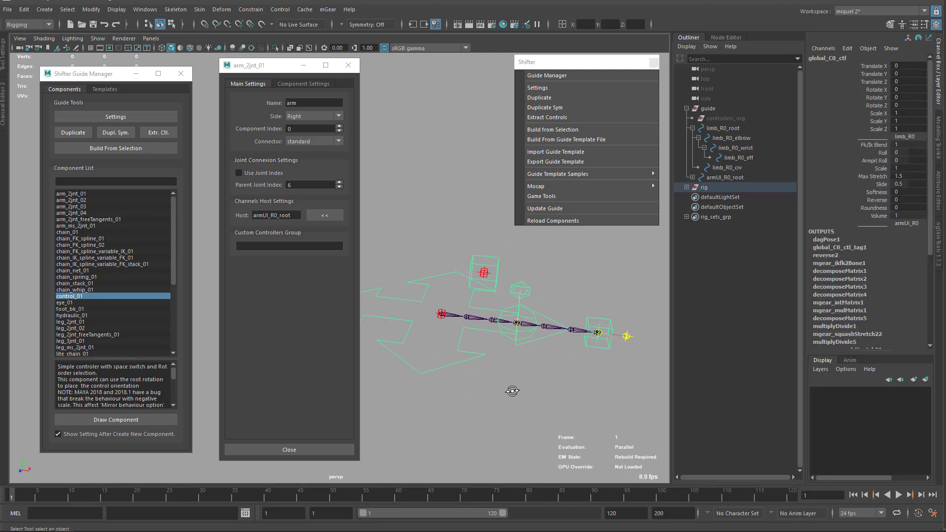
pyautogui.click(499, 263)
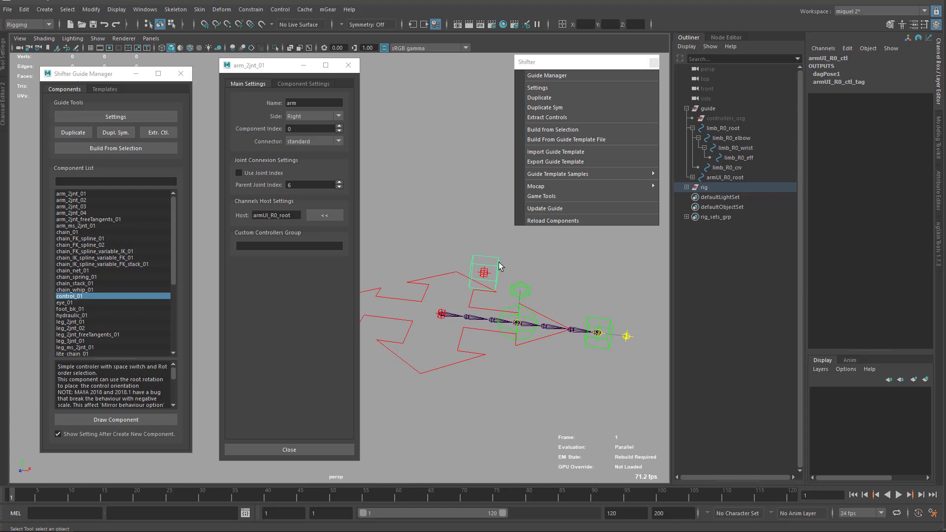
pyautogui.click(707, 186)
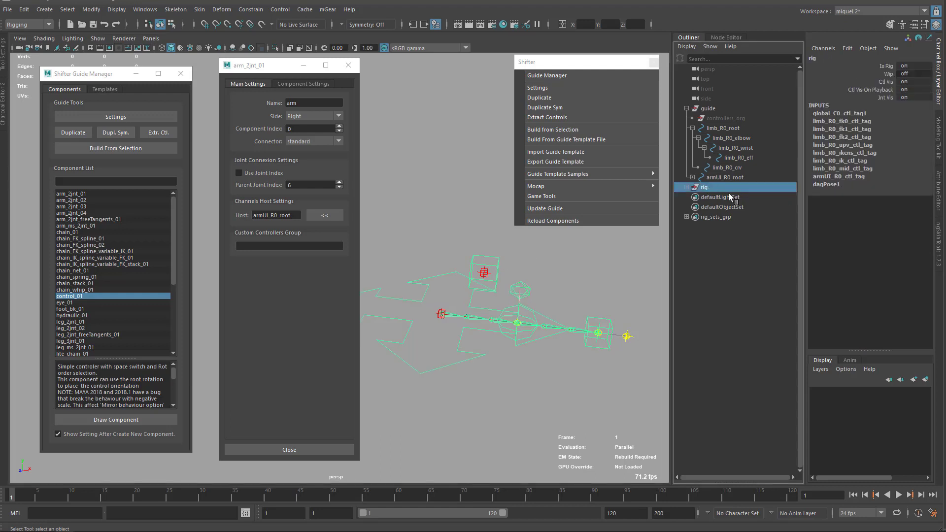
pyautogui.press('Delete')
# Set armUI_R0_root as the limb's channels host again and close its settings
pyautogui.click(441, 317)
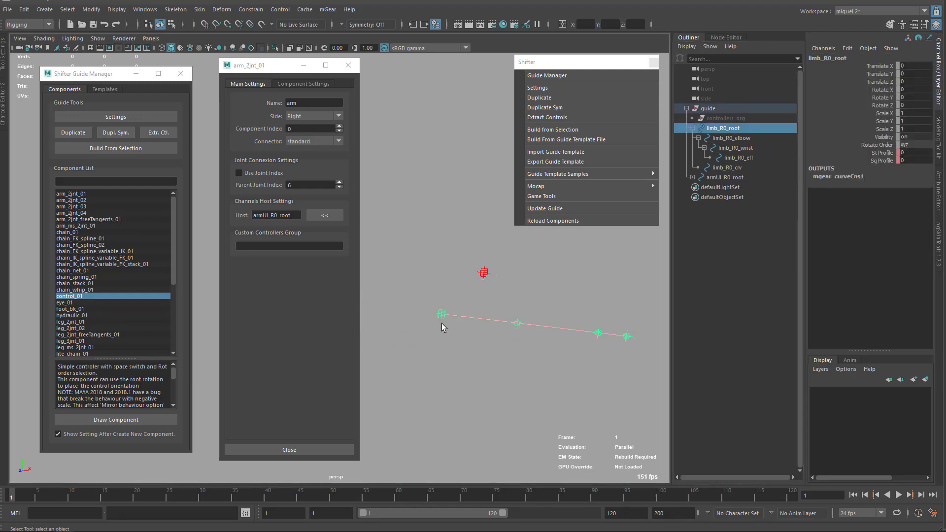
pyautogui.click(483, 272)
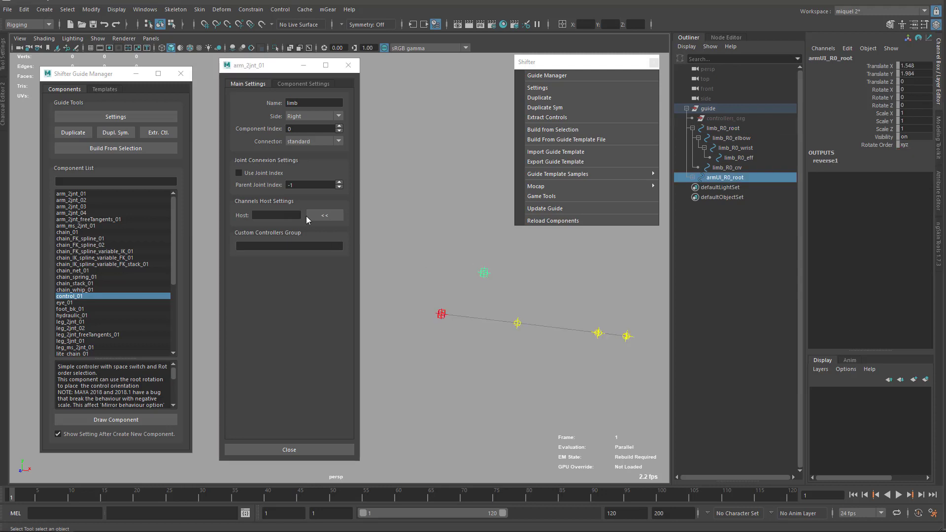
pyautogui.click(324, 215)
pyautogui.moveTo(256, 69)
pyautogui.mouseDown()
pyautogui.moveTo(280, 96)
pyautogui.moveTo(241, 76)
pyautogui.mouseUp()
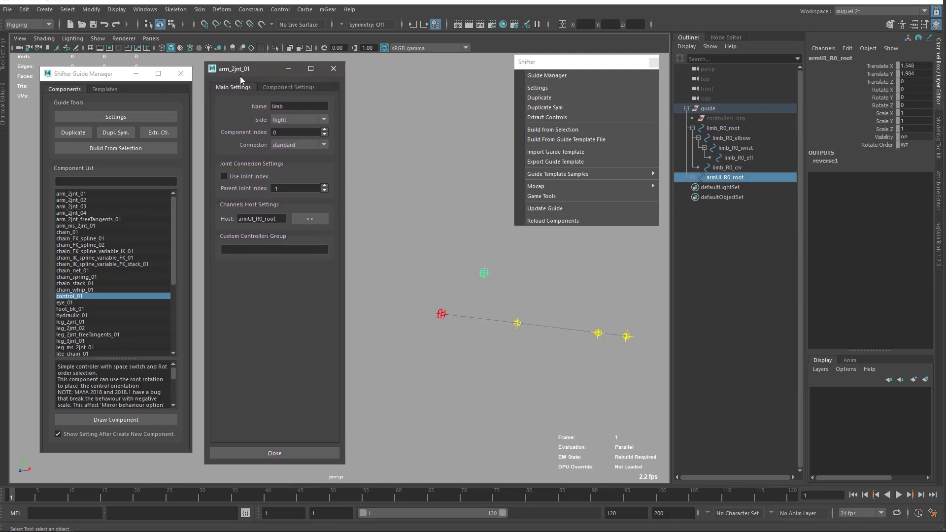
pyautogui.click(333, 71)
pyautogui.click(705, 109)
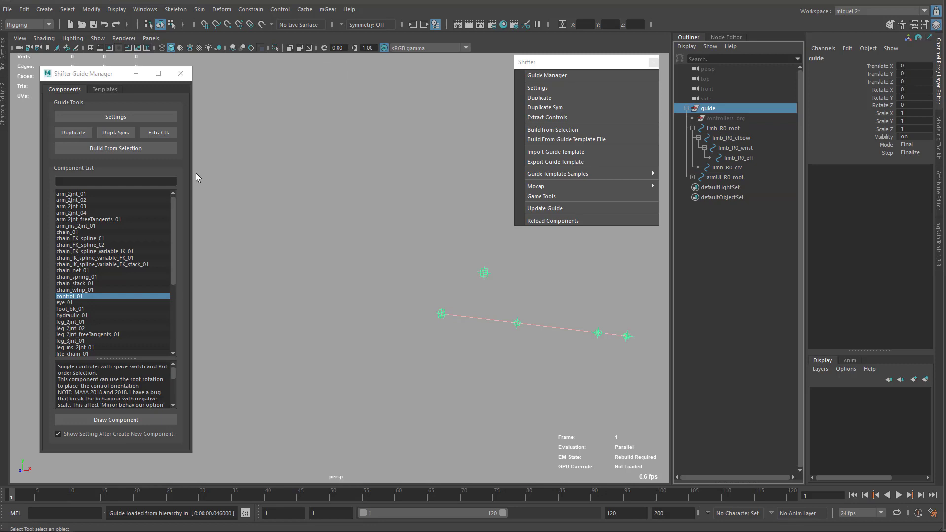
# Build the rig from the guide hierarchy and close the build log
pyautogui.click(95, 149)
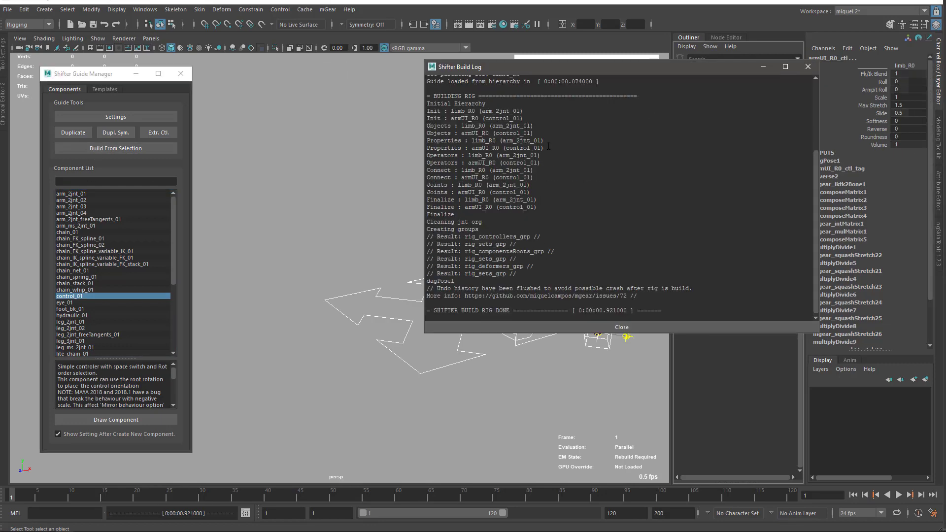
pyautogui.moveTo(777, 65); pyautogui.dragTo(468, 81)
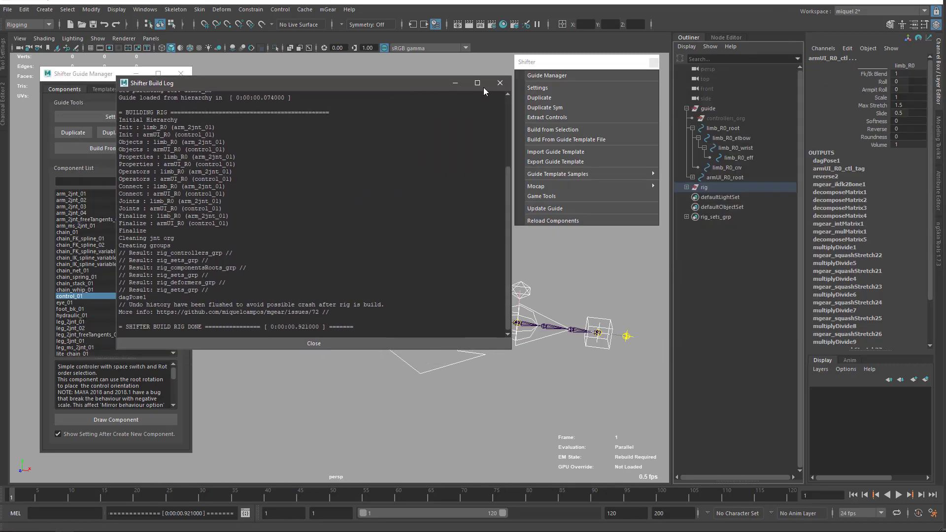
pyautogui.click(499, 82)
# Inspect the global and armUI controls on the built rig, then delete the rig group
pyautogui.keyDown('alt'); pyautogui.moveTo(486, 270); pyautogui.dragTo(470, 261); pyautogui.keyUp('alt')
pyautogui.click(440, 266)
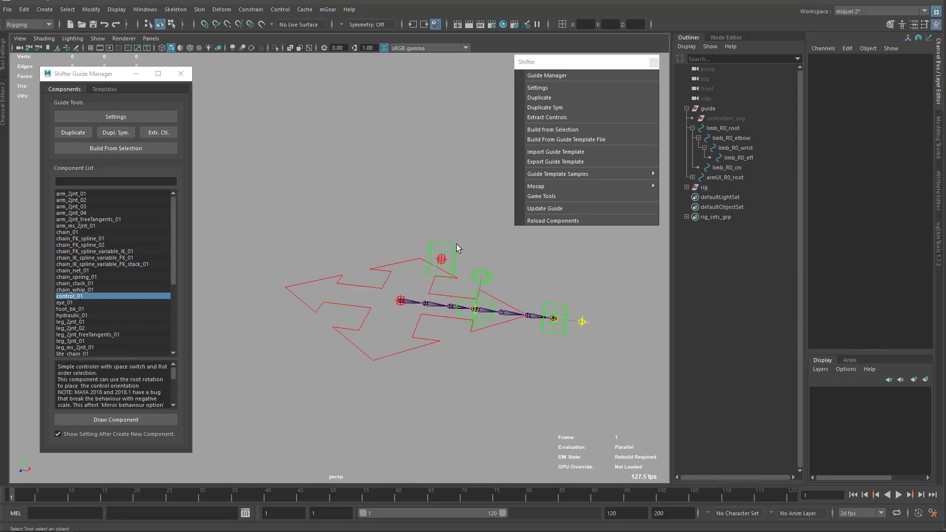
pyautogui.click(454, 252)
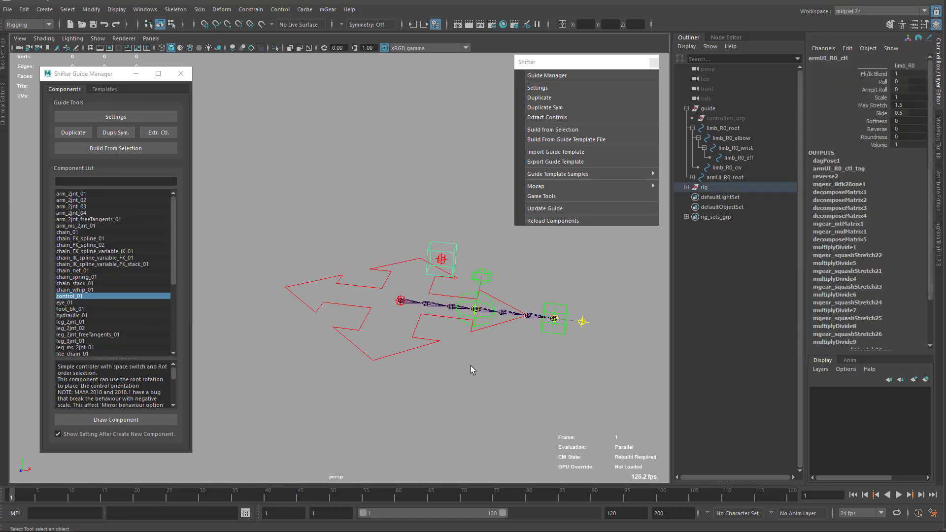
pyautogui.click(402, 345)
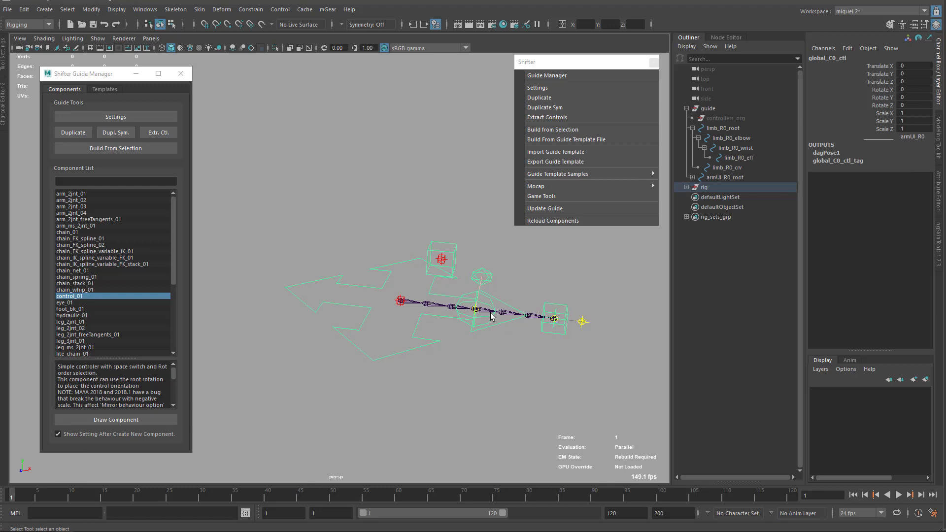
pyautogui.keyDown('alt'); pyautogui.moveTo(503, 303); pyautogui.dragTo(482, 303, button='middle'); pyautogui.keyUp('alt')
pyautogui.click(439, 254)
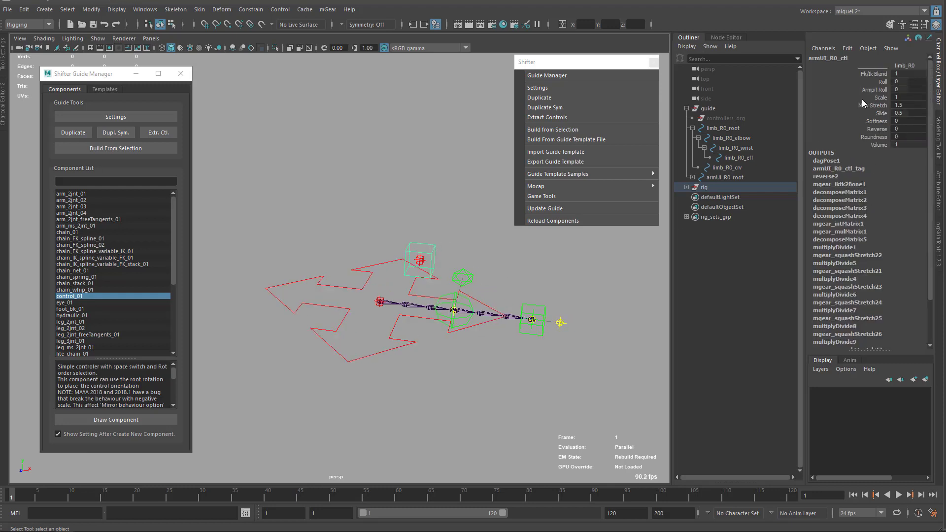
pyautogui.keyDown('alt'); pyautogui.moveTo(530, 324); pyautogui.dragTo(524, 344); pyautogui.keyUp('alt')
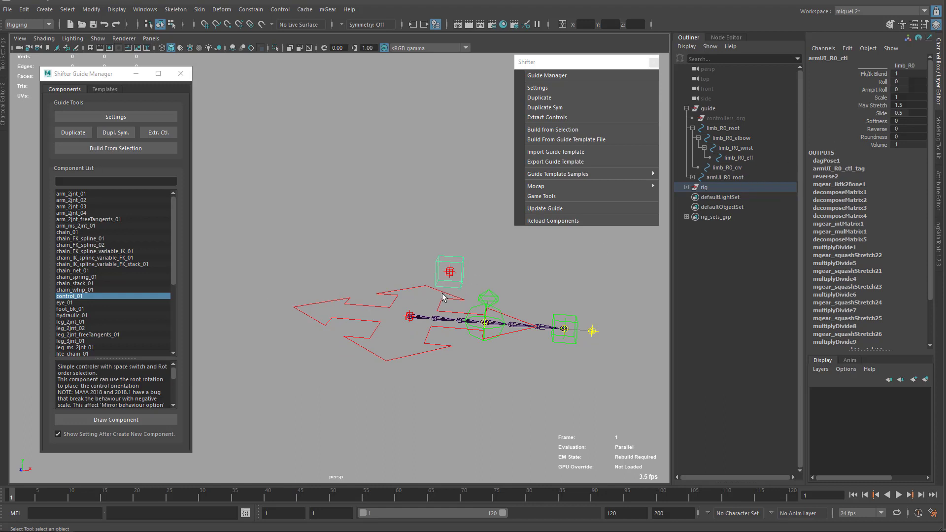
pyautogui.click(710, 187)
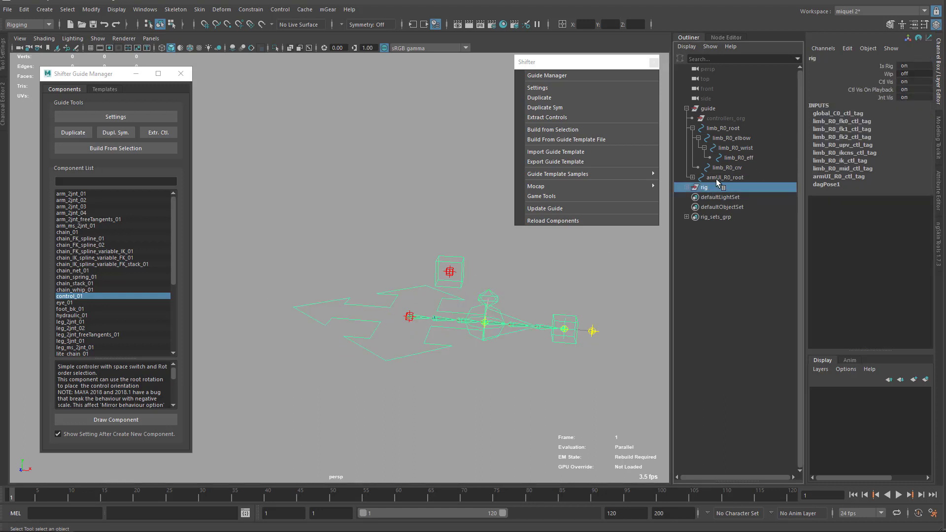
pyautogui.press('Delete')
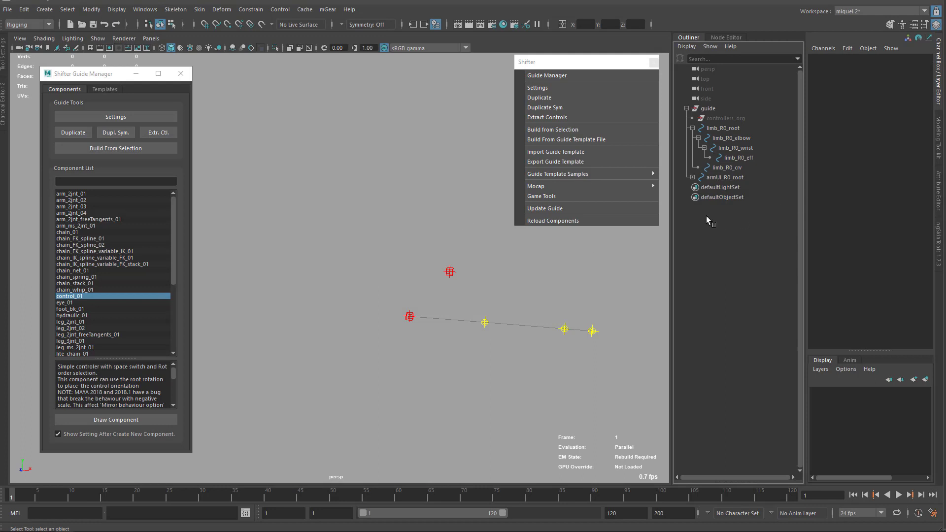
# Parent armUI_R0_root under limb_R0_eff
pyautogui.click(409, 316)
pyautogui.keyDown('alt'); pyautogui.moveTo(468, 333); pyautogui.dragTo(442, 327, button='middle'); pyautogui.keyUp('alt')
pyautogui.click(410, 265)
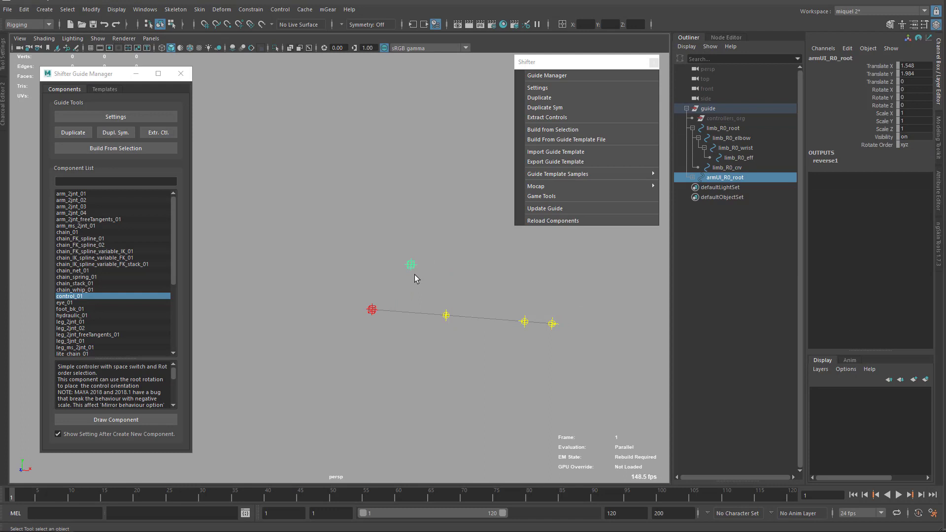
pyautogui.keyDown('shift'); pyautogui.click(552, 324); pyautogui.keyUp('shift')
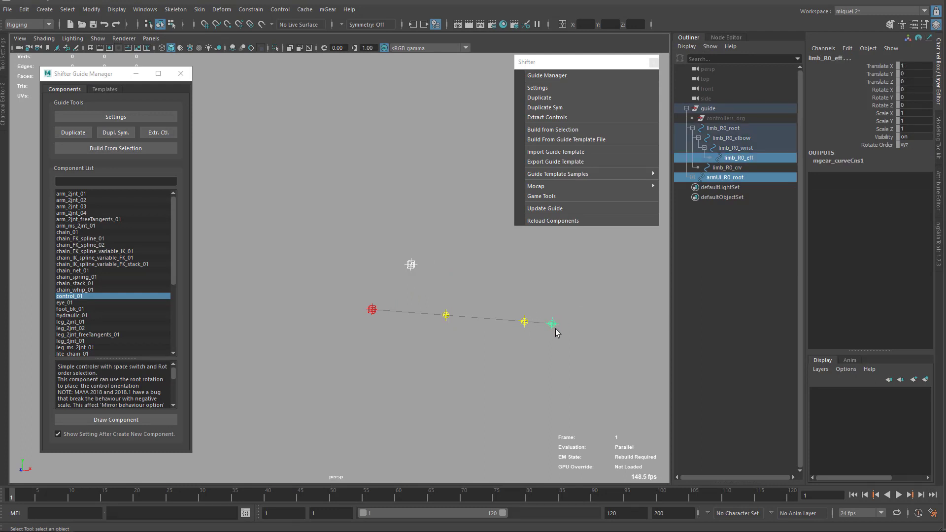
pyautogui.press('p')
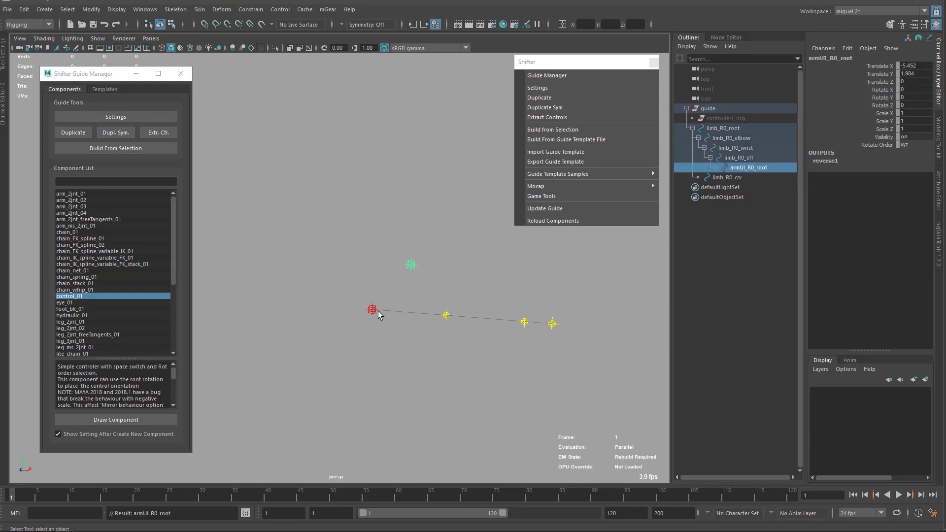
# Create a mirrored limb_L0 guide with Dupl. Sym. and move it 2.31 units left
pyautogui.click(372, 310)
pyautogui.keyDown('alt'); pyautogui.moveTo(392, 321); pyautogui.dragTo(455, 312, button='middle'); pyautogui.keyUp('alt')
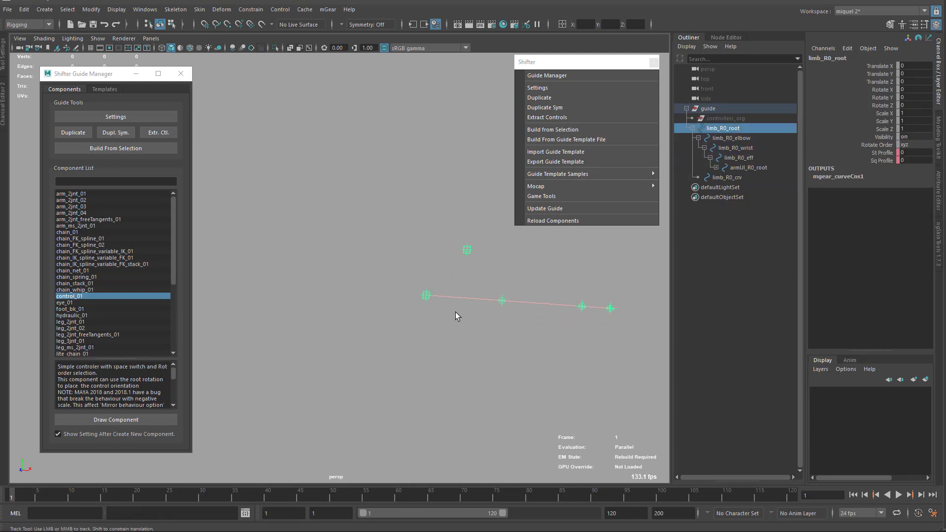
pyautogui.click(108, 133)
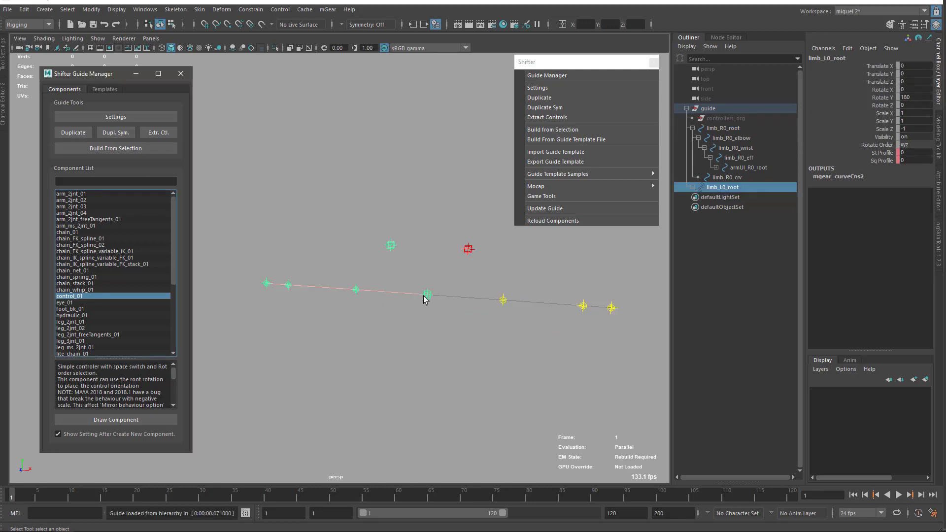
pyautogui.press('w')
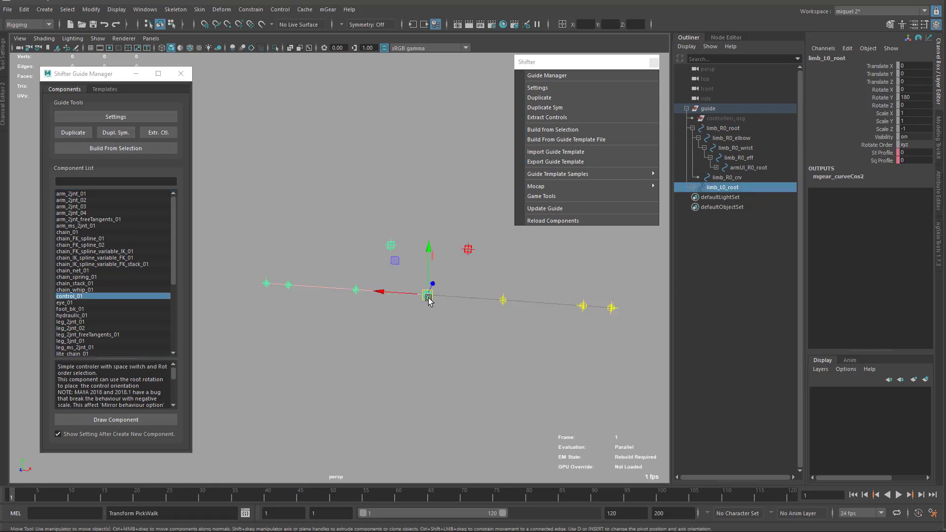
pyautogui.moveTo(428, 301); pyautogui.dragTo(376, 296)
pyautogui.press('q')
# Reselect limb_L0_root and confirm its channels host reads armUI_L0_root
pyautogui.click(407, 321)
pyautogui.click(372, 291)
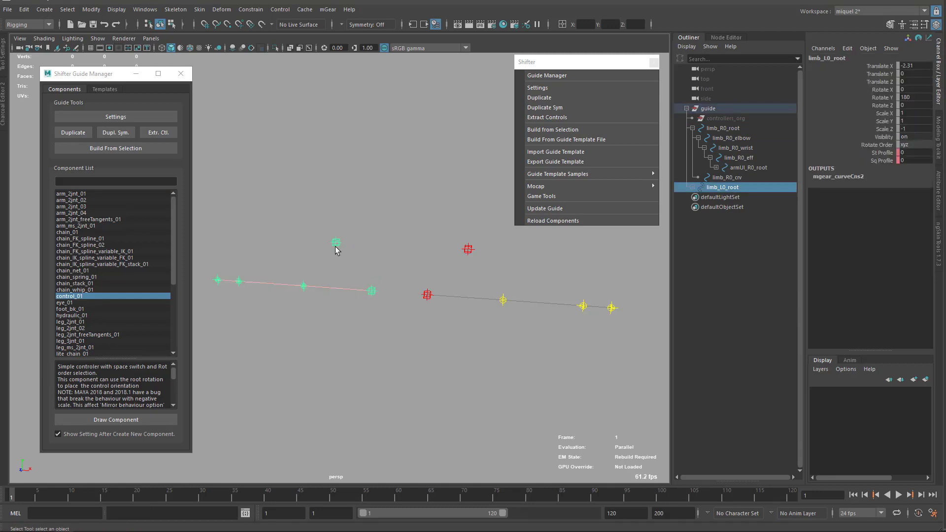
pyautogui.click(335, 249)
pyautogui.click(373, 293)
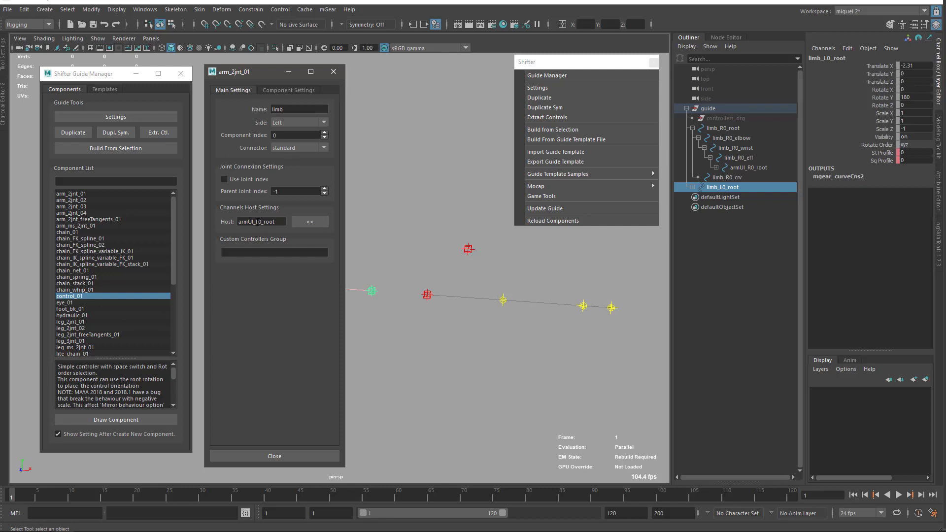
pyautogui.click(258, 222)
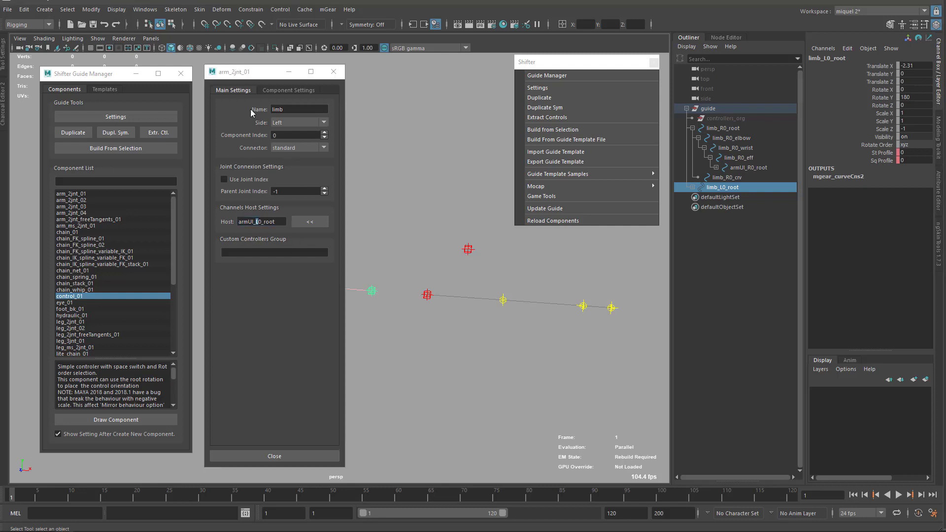
# Close the left arm settings and build the rig from the whole guide hierarchy
pyautogui.click(334, 72)
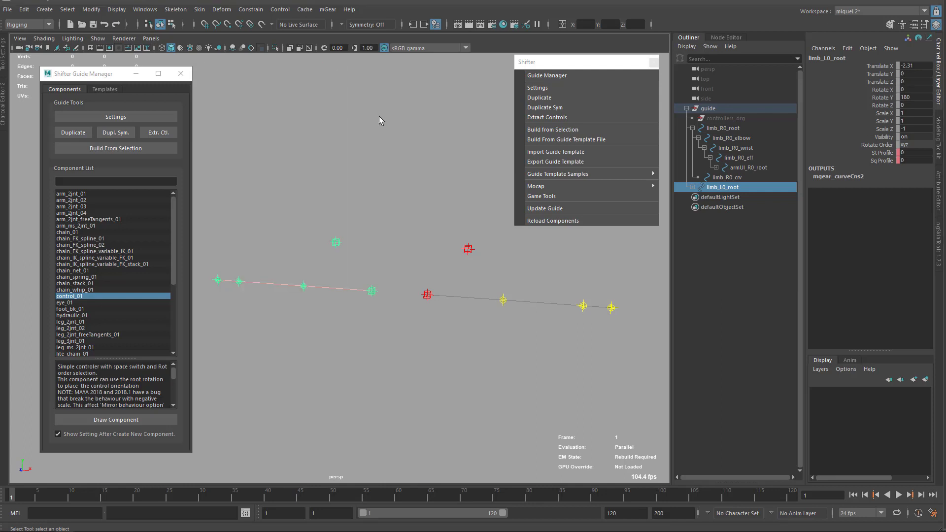
pyautogui.click(709, 108)
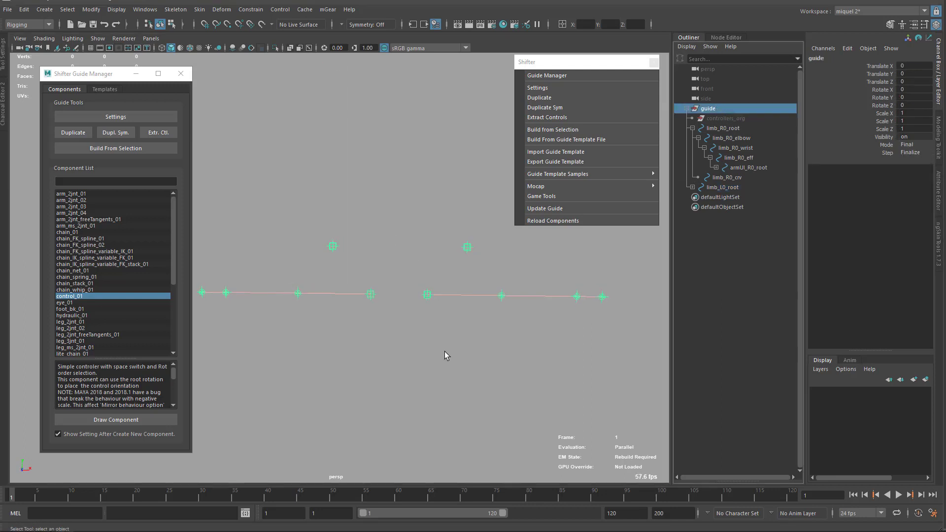
pyautogui.click(128, 149)
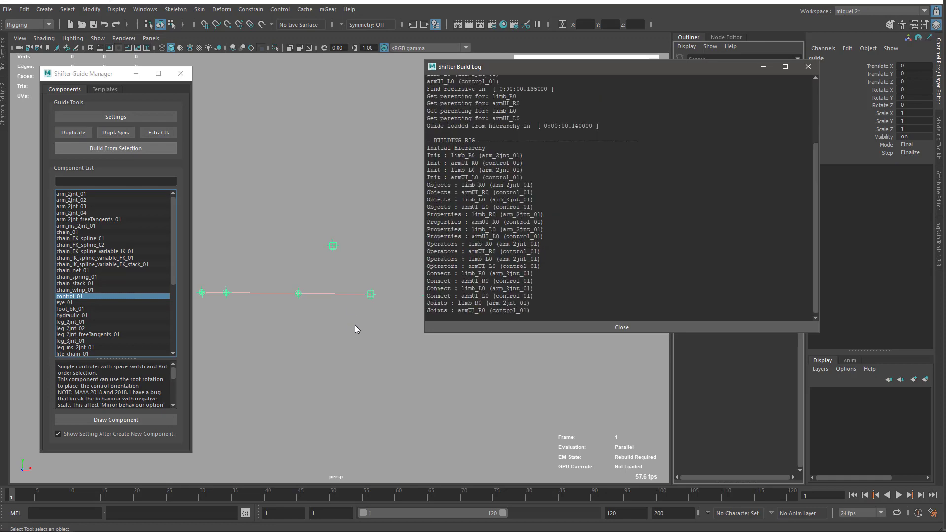
pyautogui.click(811, 68)
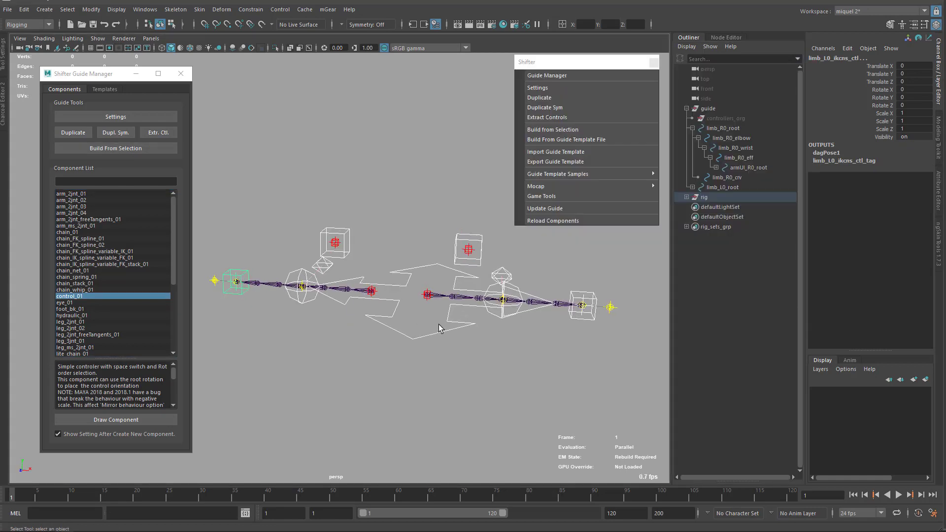
# Bend the right arm's IK, then lower Fk/Ik Blend on the right and left armUI controls, left to 0
pyautogui.moveTo(582, 307); pyautogui.dragTo(554, 339)
pyautogui.click(438, 280)
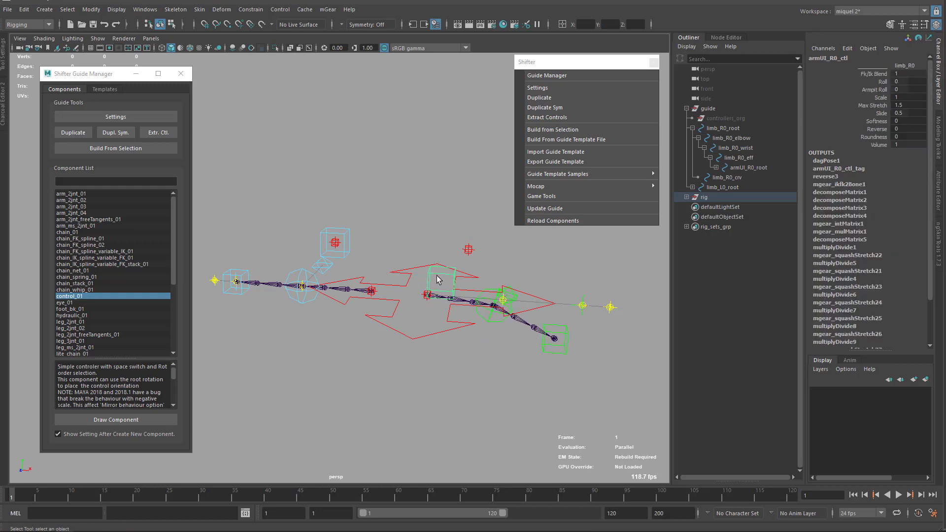
pyautogui.click(879, 74)
pyautogui.moveTo(482, 288); pyautogui.dragTo(392, 282, button='middle')
pyautogui.click(346, 237)
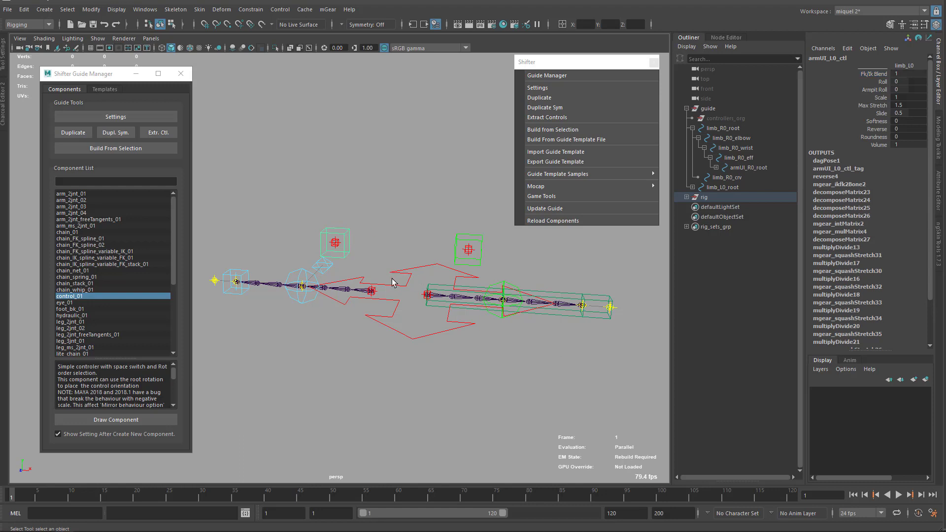
pyautogui.click(874, 74)
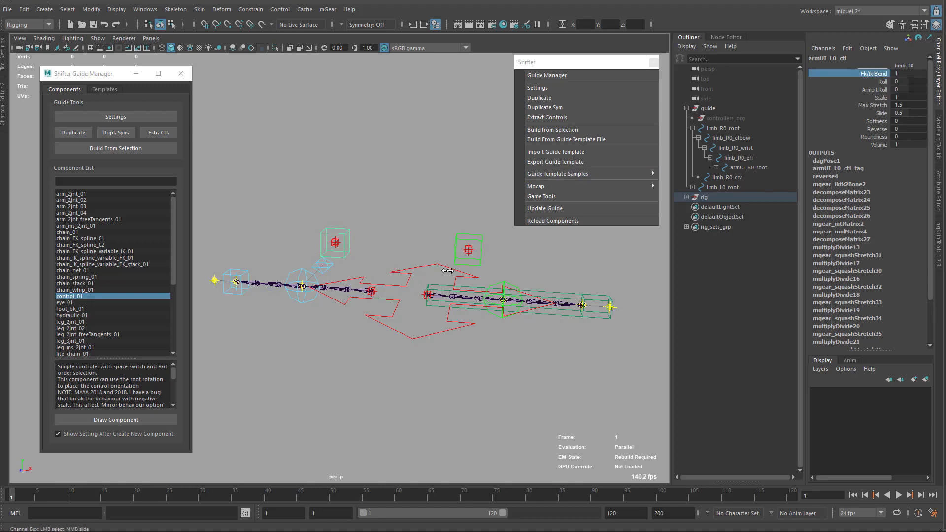
pyautogui.moveTo(447, 270); pyautogui.dragTo(422, 331, button='middle')
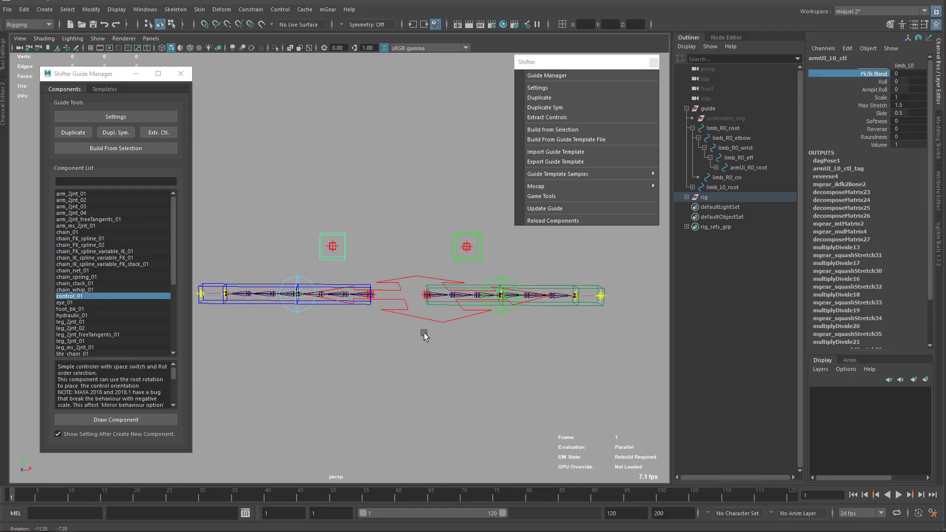
# Inspect the built two-arm rig from several angles, then delete the 'rig' group in the Outliner
pyautogui.click(465, 247)
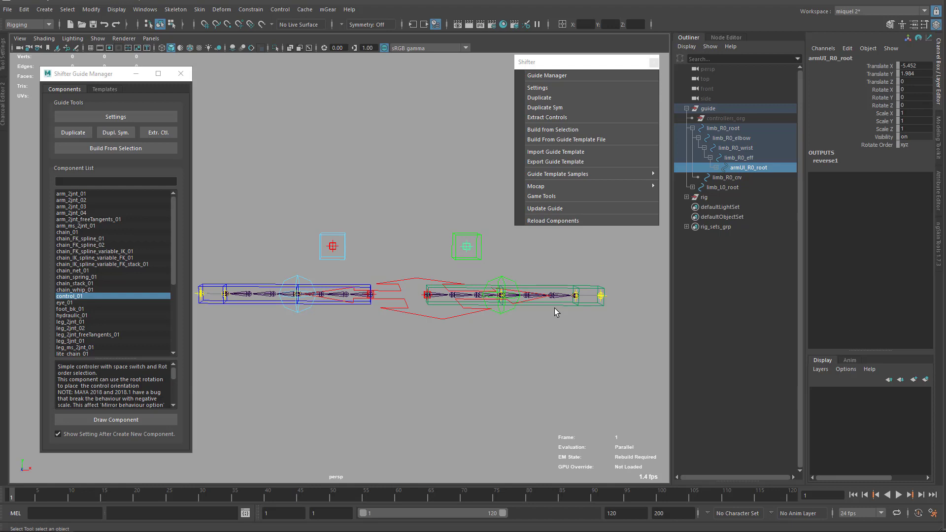
pyautogui.keyDown('alt'); pyautogui.moveTo(555, 312); pyautogui.dragTo(478, 277); pyautogui.keyUp('alt')
pyautogui.click(478, 277)
pyautogui.press('w')
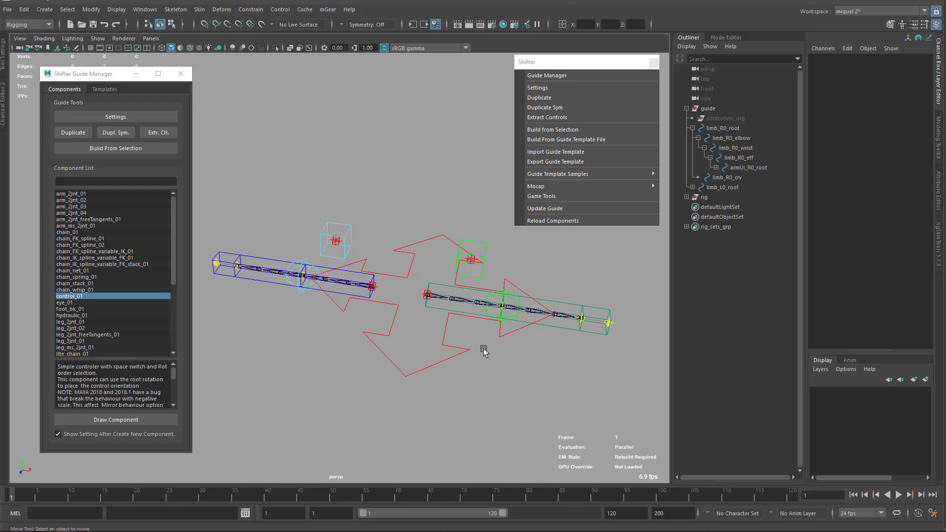
pyautogui.keyDown('alt'); pyautogui.moveTo(469, 327); pyautogui.dragTo(496, 321); pyautogui.keyUp('alt')
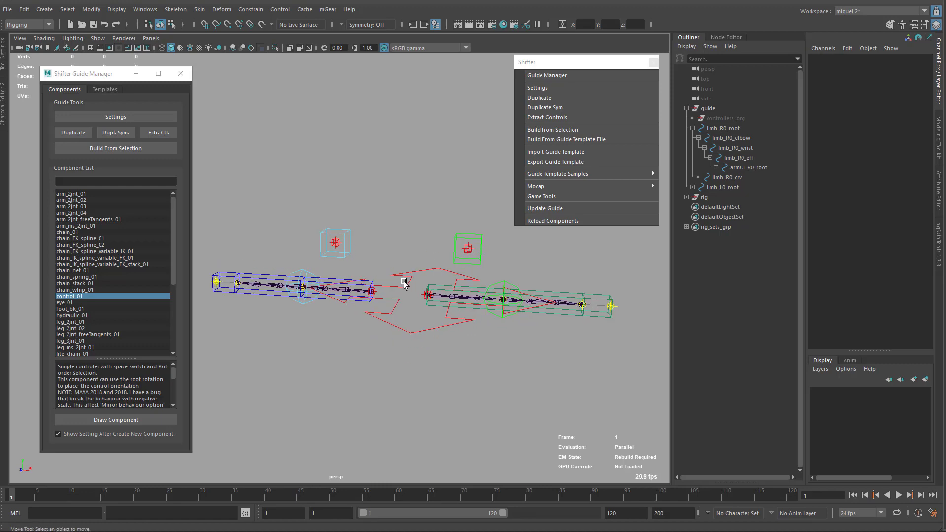
pyautogui.keyDown('alt'); pyautogui.moveTo(516, 299); pyautogui.dragTo(494, 283, button='middle'); pyautogui.keyUp('alt')
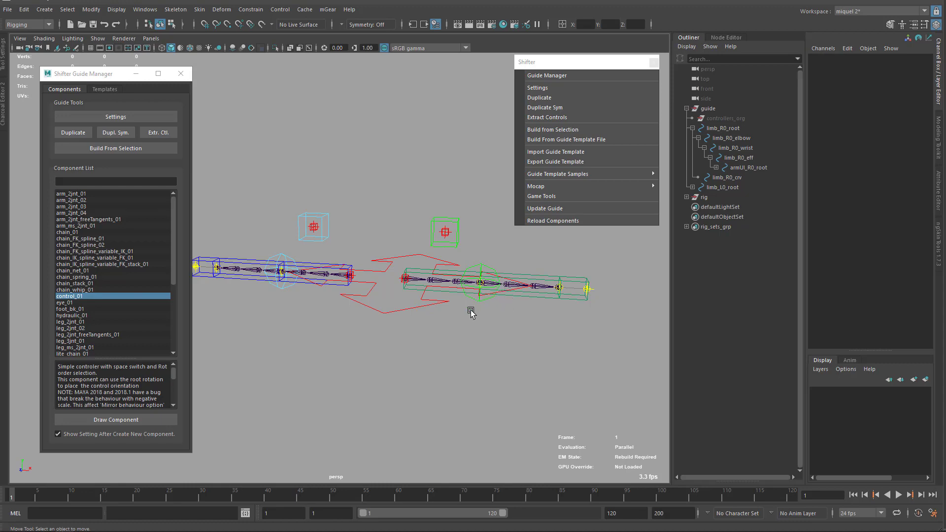
pyautogui.keyDown('alt'); pyautogui.moveTo(469, 311); pyautogui.dragTo(478, 380); pyautogui.keyUp('alt')
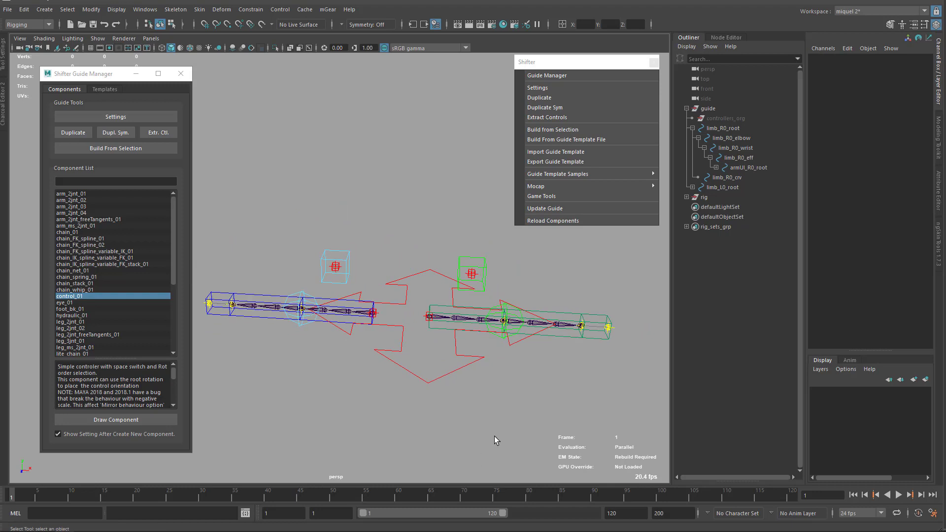
pyautogui.keyDown('alt'); pyautogui.moveTo(495, 436); pyautogui.dragTo(498, 359); pyautogui.keyUp('alt')
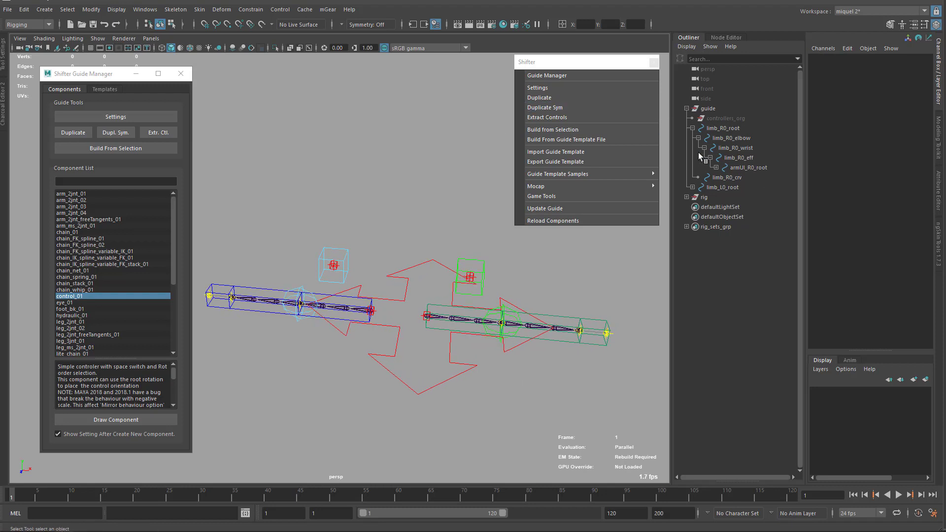
pyautogui.click(703, 197)
pyautogui.press('Delete')
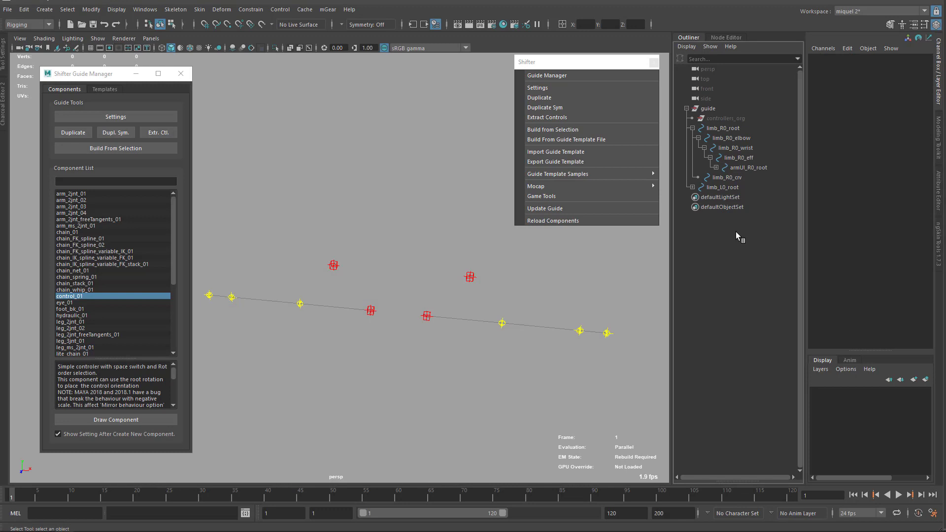
# Rebuild the two-arm rig from the guide hierarchy and expand rig_sets_grp to show its three sets
pyautogui.click(427, 316)
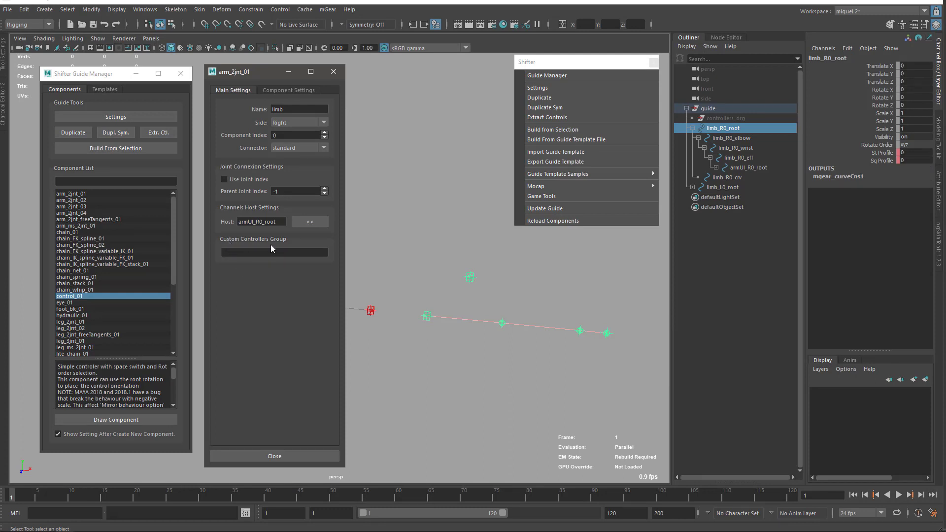
pyautogui.click(709, 109)
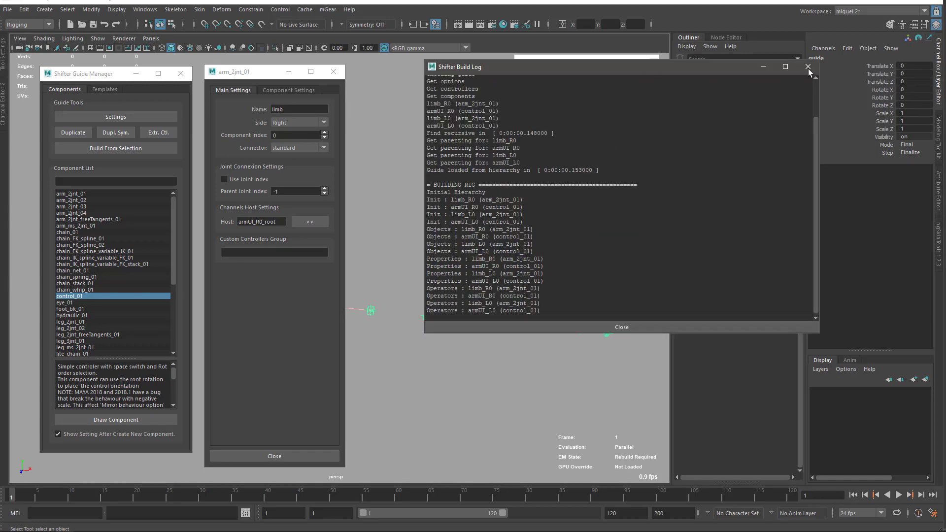
pyautogui.click(808, 67)
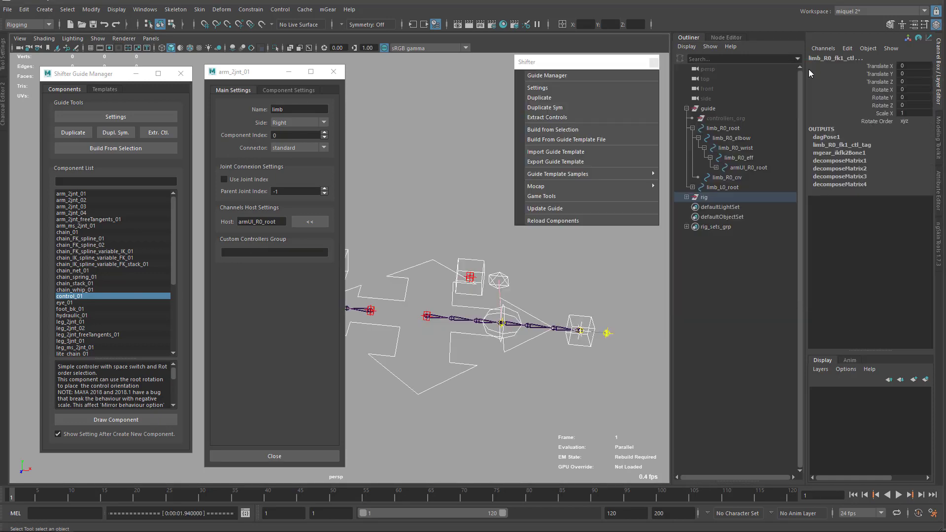
pyautogui.click(686, 227)
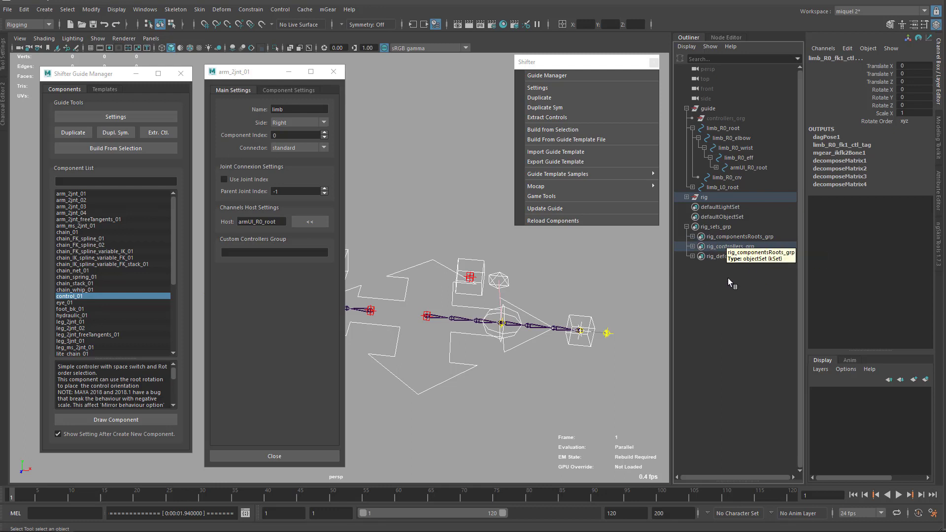
# Inspect rig_componentsRoots_grp by selecting all four component roots inside it
pyautogui.click(739, 237)
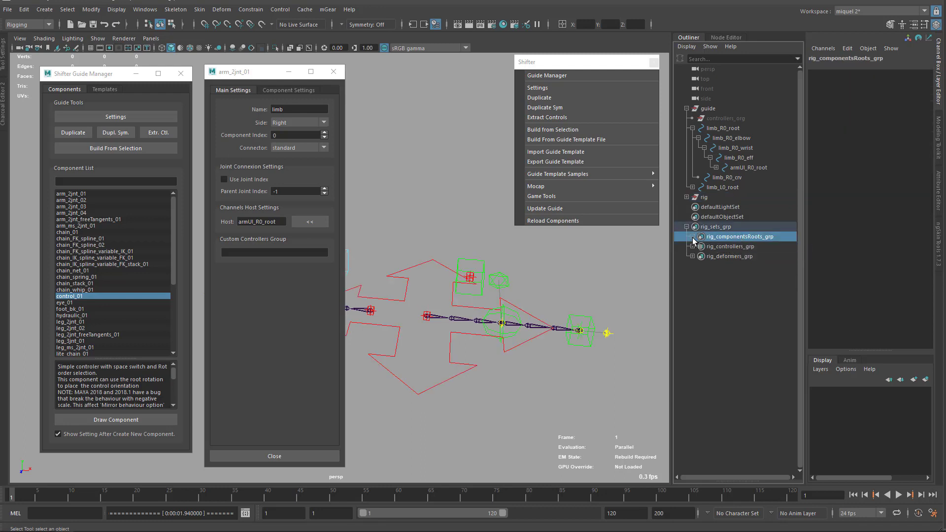
pyautogui.click(692, 236)
pyautogui.click(730, 246)
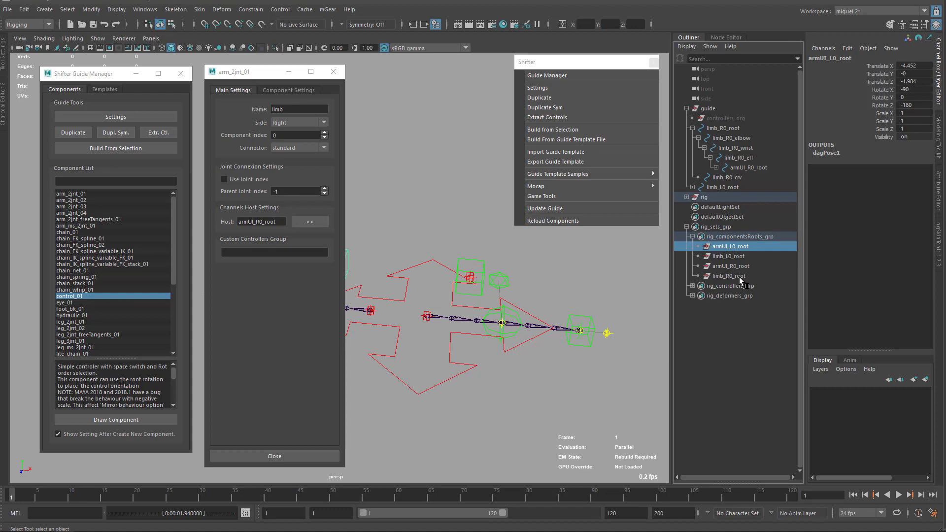
pyautogui.keyDown('shift'); pyautogui.click(728, 276); pyautogui.keyUp('shift')
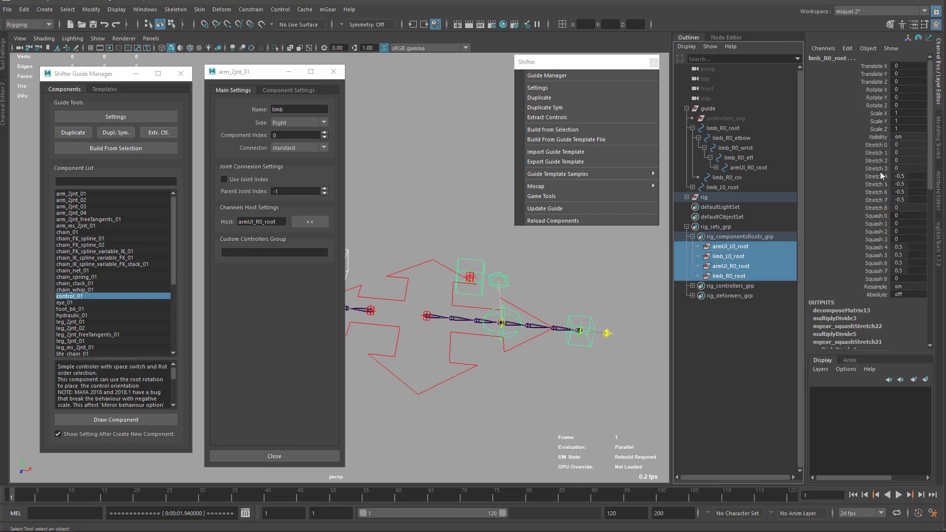
pyautogui.click(692, 236)
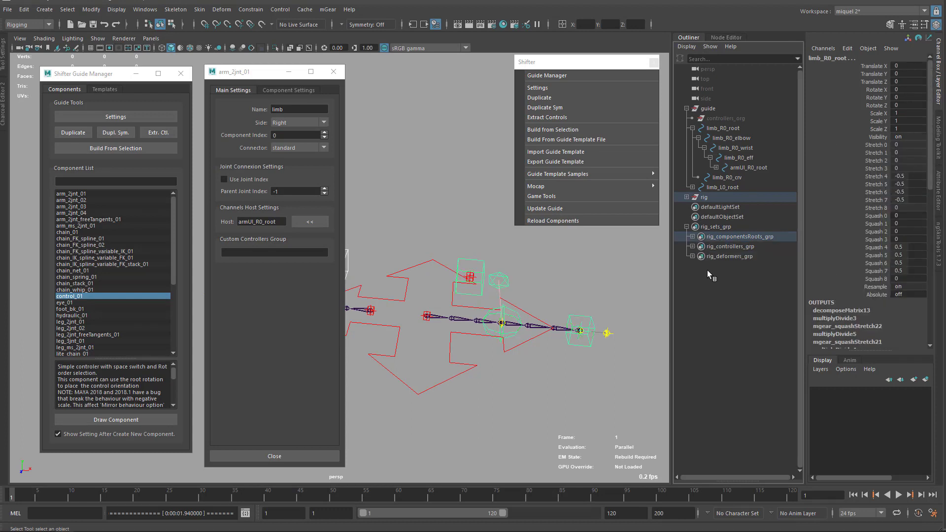
# Inspect rig_controllers_grp by selecting its controls from armUI_L0_ctl down to global_C0_ctl
pyautogui.click(724, 247)
pyautogui.click(692, 246)
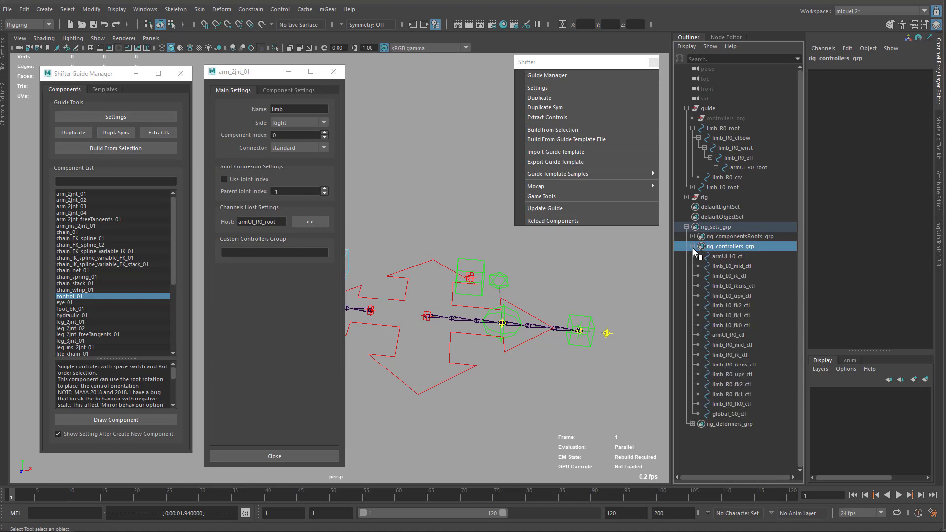
pyautogui.click(729, 256)
pyautogui.keyDown('shift'); pyautogui.click(723, 413); pyautogui.keyUp('shift')
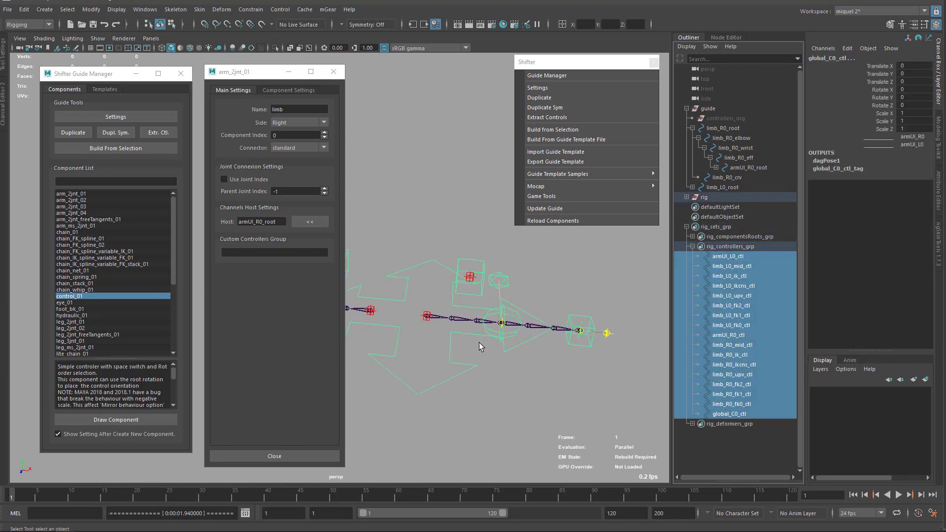
pyautogui.click(692, 247)
# Inspect rig_deformers_grp by selecting both limbs' joints from limb_L0_end_jnt to limb_R0_1_jnt
pyautogui.click(722, 256)
pyautogui.click(691, 256)
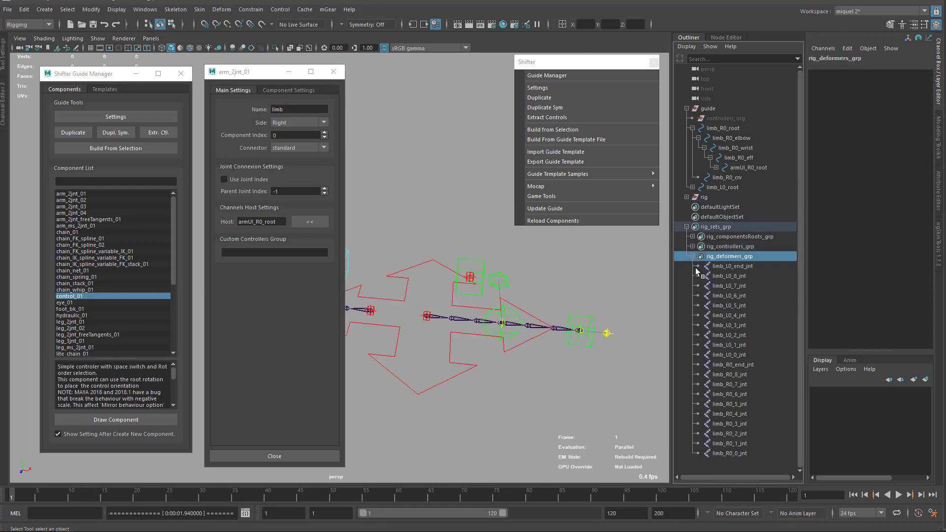
pyautogui.click(721, 267)
pyautogui.keyDown('shift'); pyautogui.click(733, 443); pyautogui.keyUp('shift')
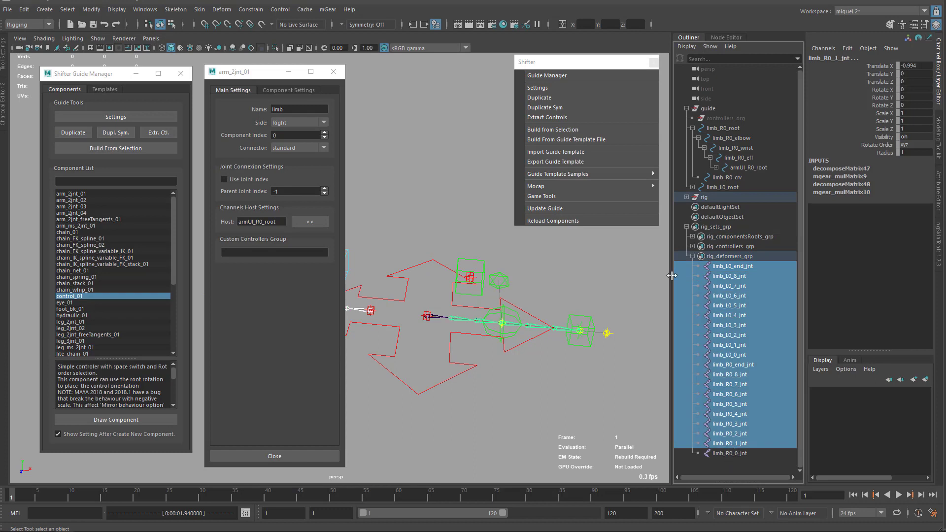
pyautogui.click(692, 256)
# Clear the selection and leave rig_controllers_grp expanded, listing all the arm controls
pyautogui.keyDown('alt'); pyautogui.moveTo(501, 363); pyautogui.dragTo(549, 356, button='middle'); pyautogui.keyUp('alt')
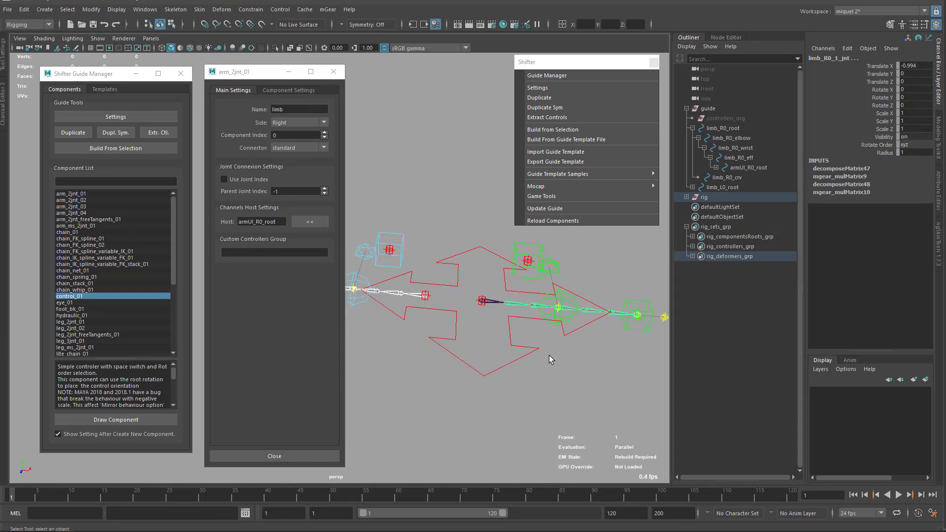
pyautogui.click(549, 356)
pyautogui.click(724, 248)
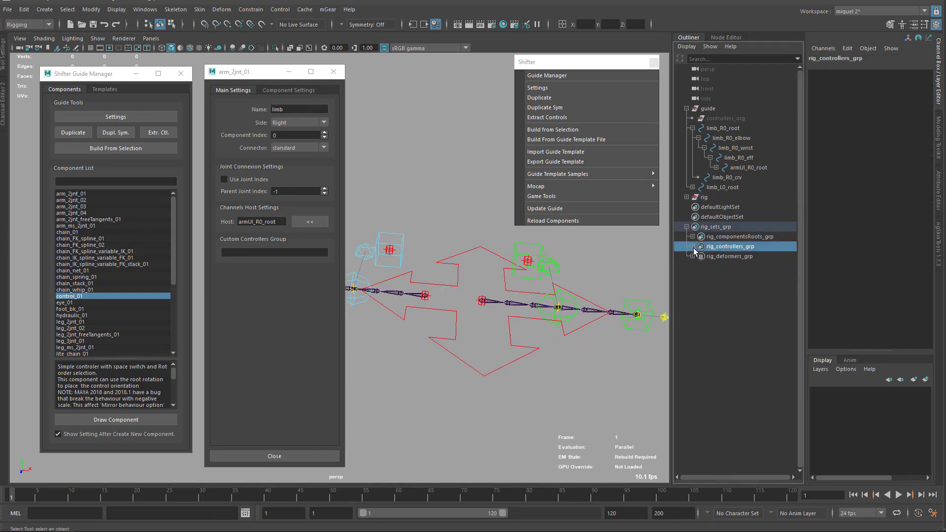
pyautogui.click(692, 246)
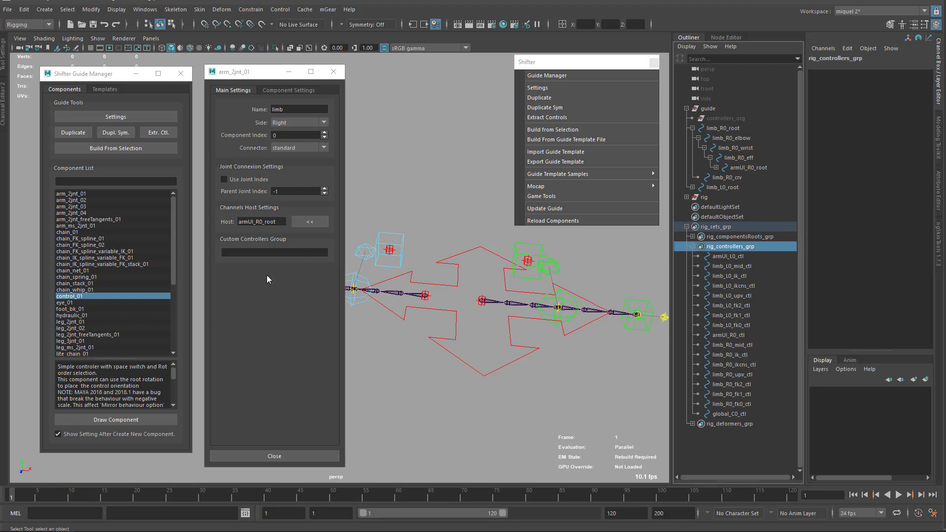
# Enter 'arm' as the right limb's Custom Controllers Group name
pyautogui.click(256, 249)
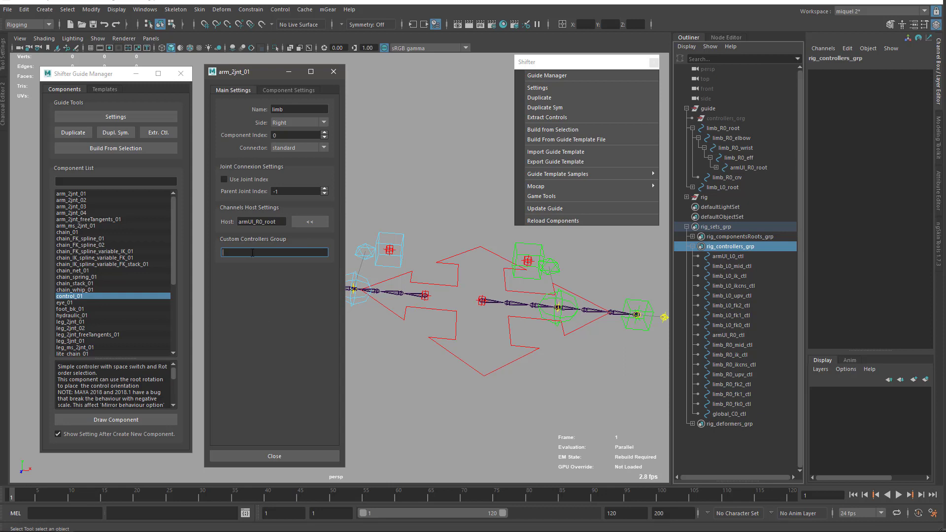
pyautogui.write('rm')
pyautogui.click(436, 403)
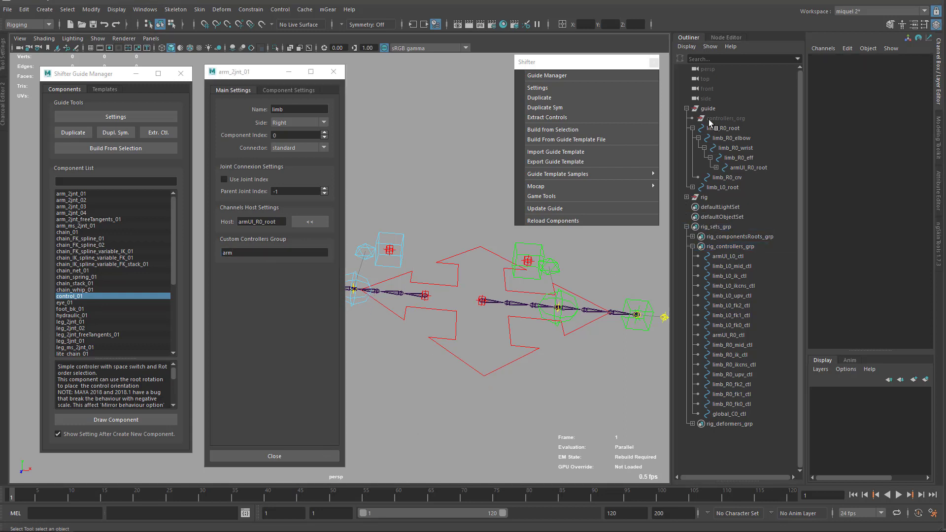
# Delete the old rig and rebuild it from the guide hierarchy
pyautogui.click(709, 199)
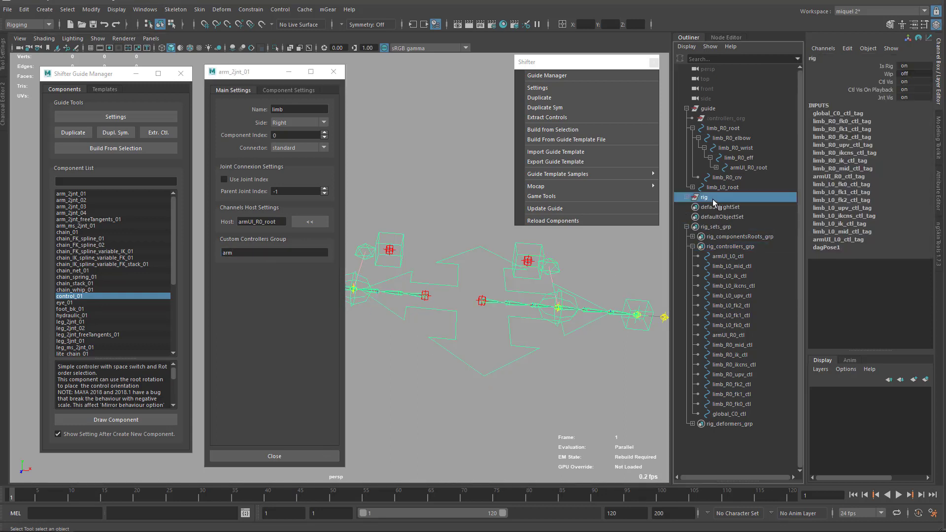
pyautogui.press('Delete')
pyautogui.click(711, 108)
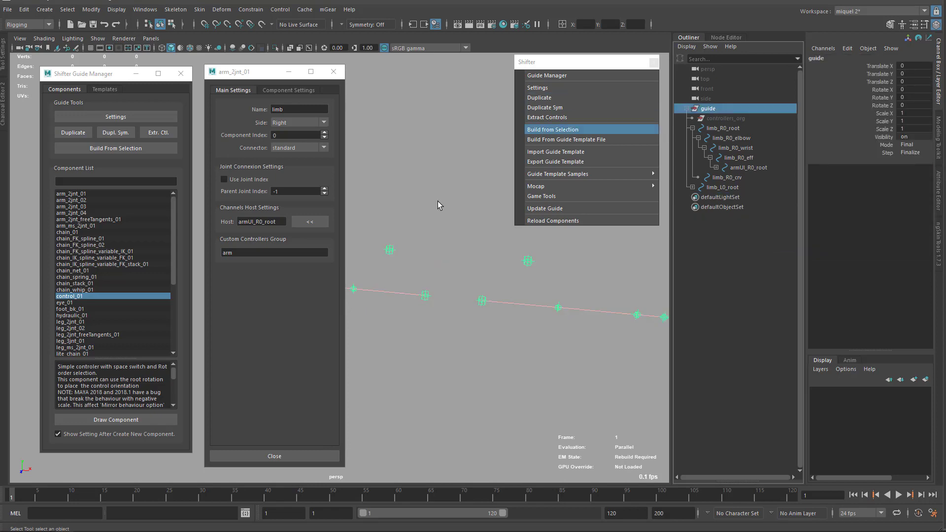
pyautogui.click(102, 148)
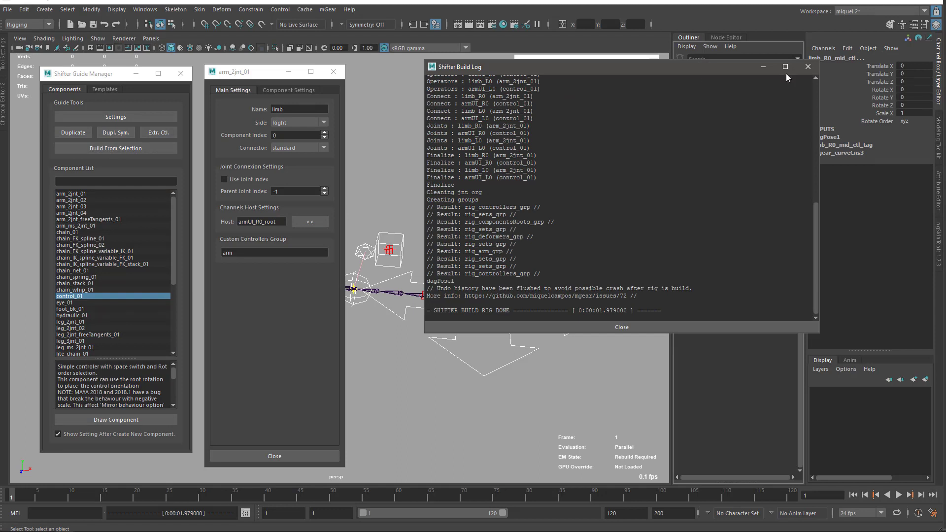
pyautogui.click(808, 67)
# Expand rig_controllers_grp to reveal the new rig_arm_grp set and its limb_R0 controls
pyautogui.click(685, 226)
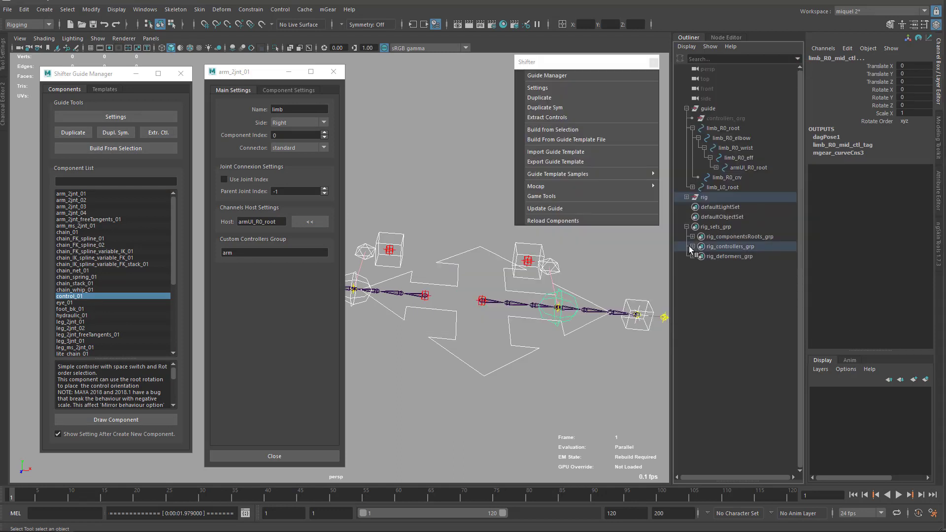
pyautogui.click(692, 246)
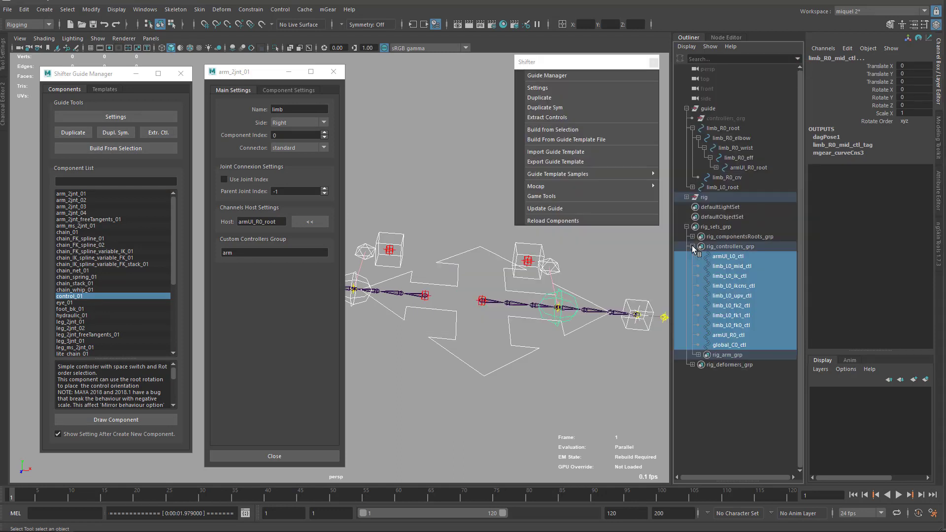
pyautogui.click(731, 378)
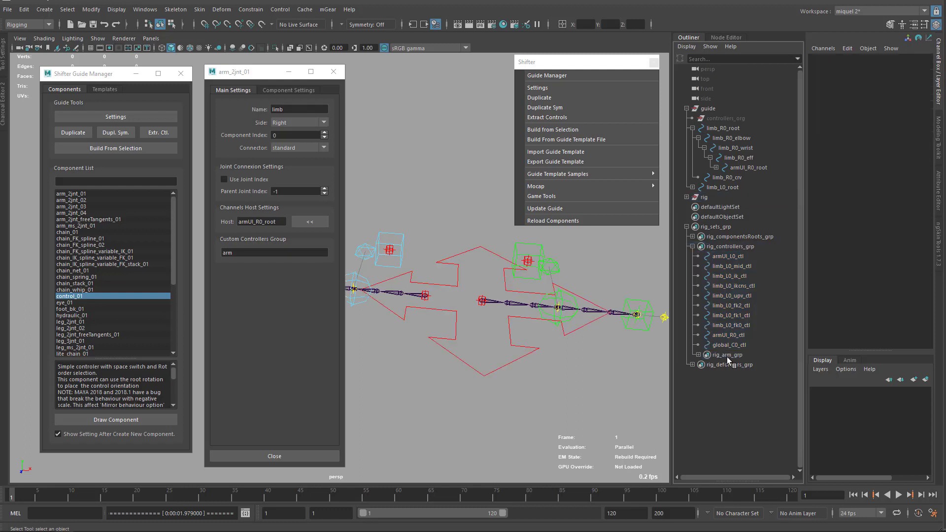
pyautogui.click(698, 355)
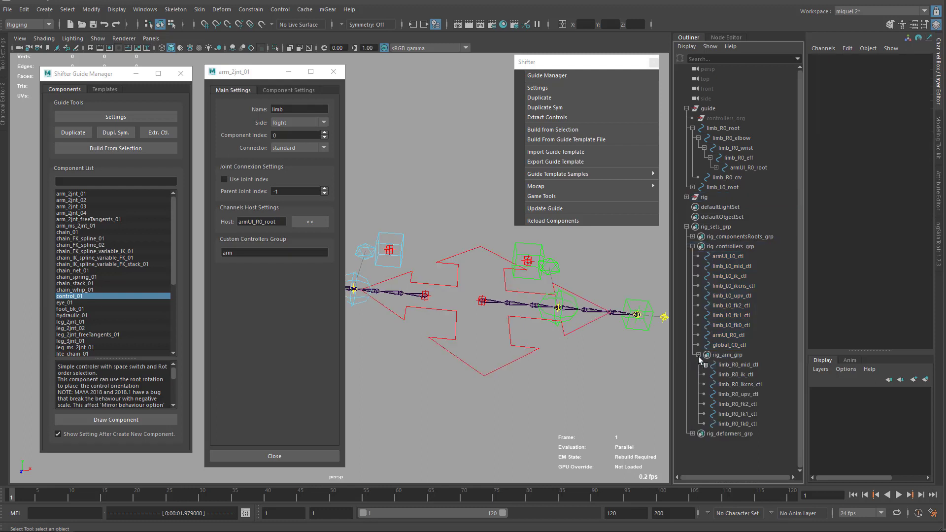
pyautogui.click(736, 364)
pyautogui.click(737, 424)
pyautogui.click(736, 366)
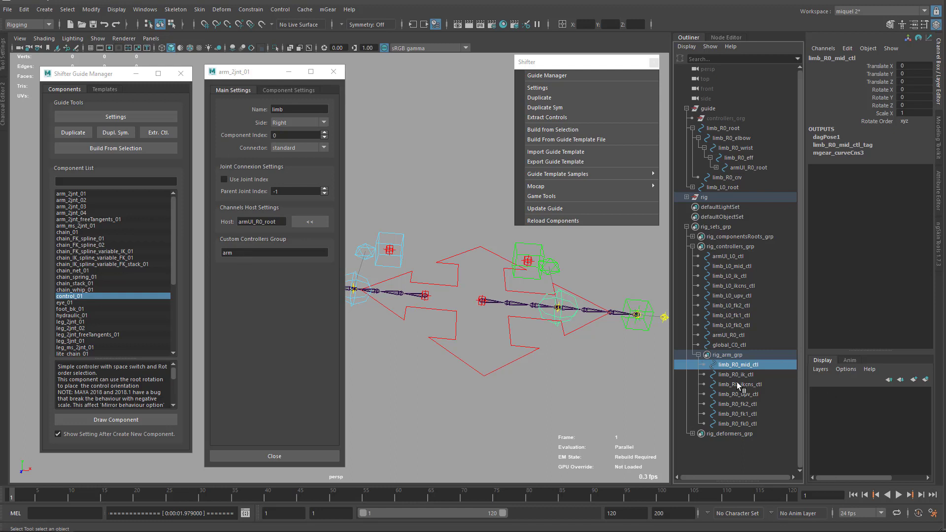
# Clear 'arm' from the right limb's Custom Controllers Group field, leaving it empty
pyautogui.scroll(-3, 524, 386)
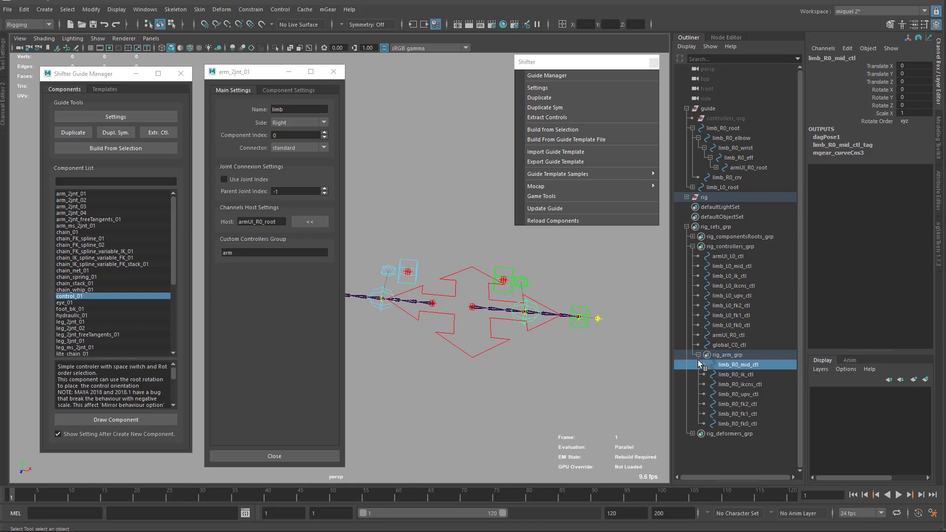
pyautogui.doubleClick(262, 251)
pyautogui.press('BackSpace')
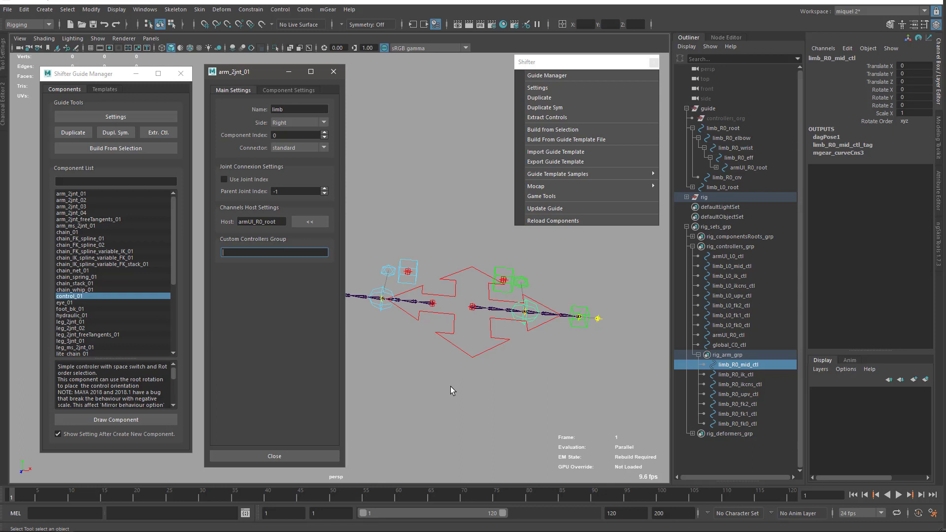
pyautogui.keyDown('alt'); pyautogui.moveTo(462, 278); pyautogui.dragTo(500, 392); pyautogui.keyUp('alt')
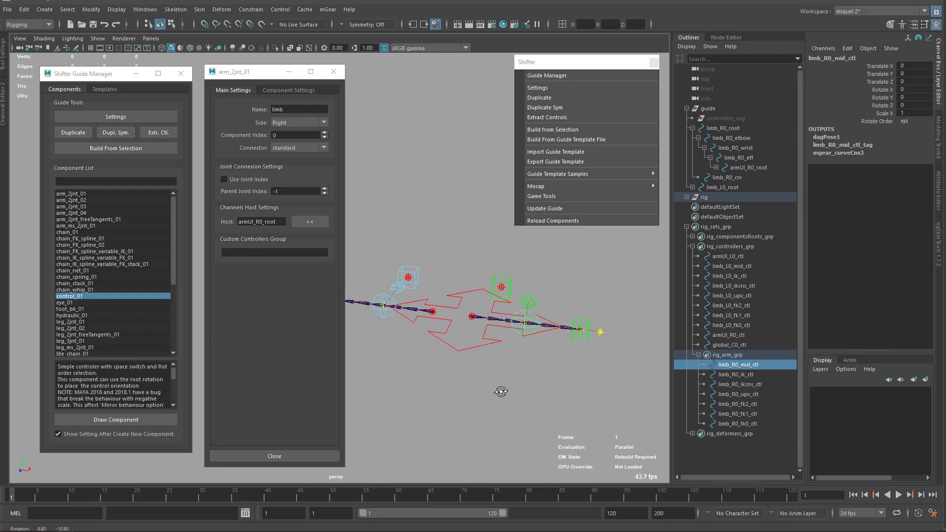